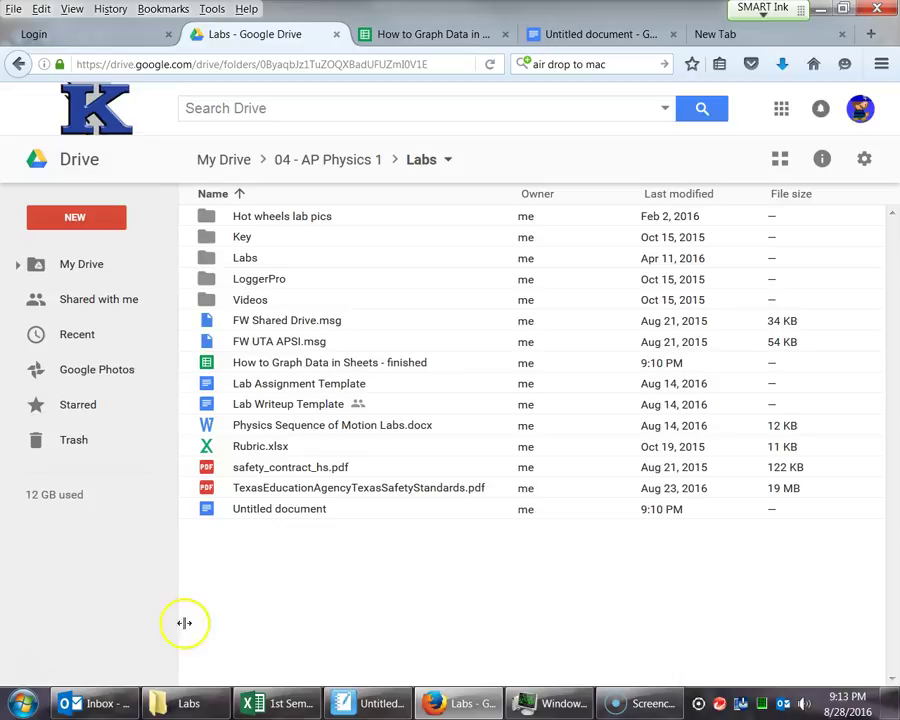
Step: Look over the finished example spreadsheet and the blank Google Doc, then return to the Labs folder
click(396, 38)
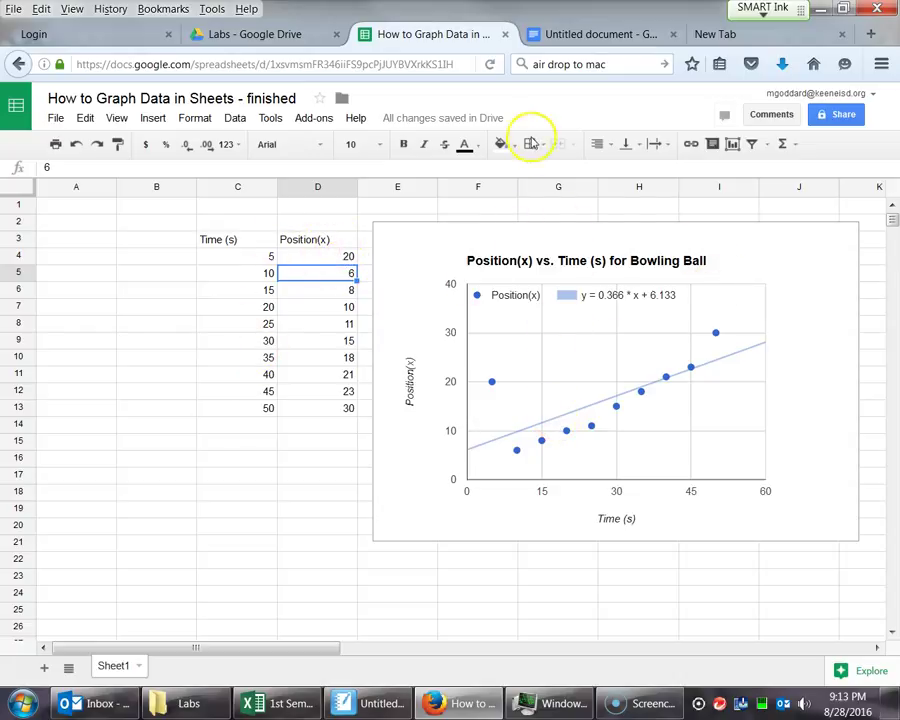
click(556, 35)
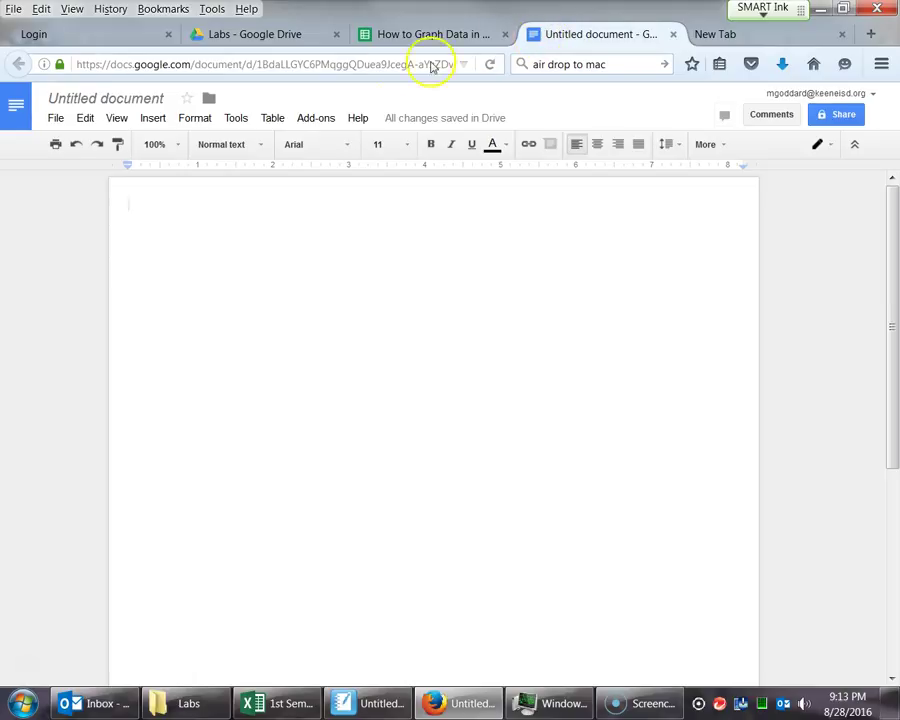
click(390, 35)
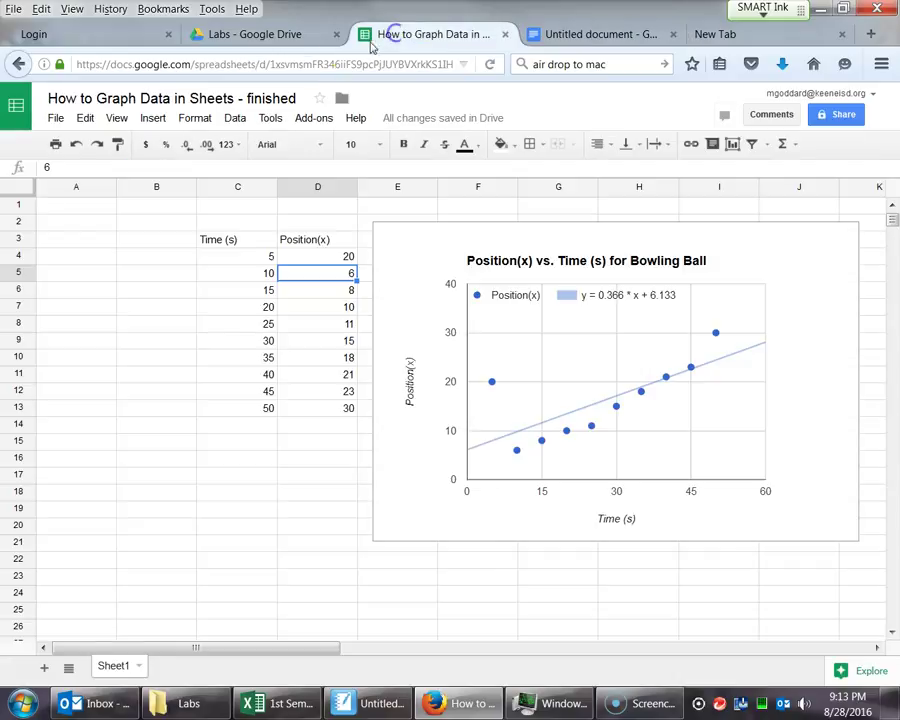
click(260, 35)
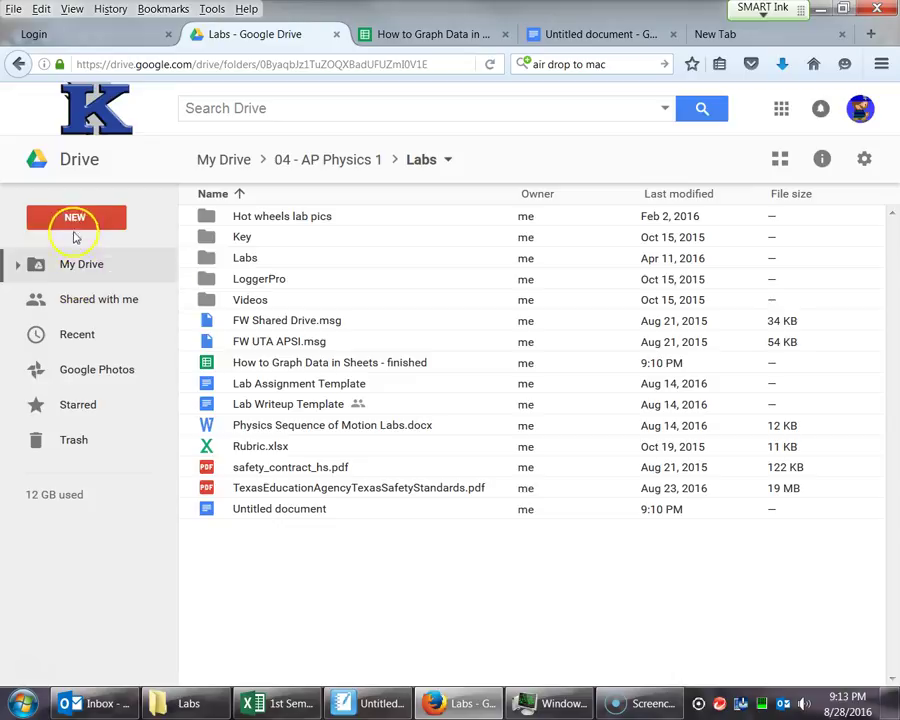
Step: Create a new Google Sheets spreadsheet with headers Time (s) in B3 and Position (m) in C3
click(101, 221)
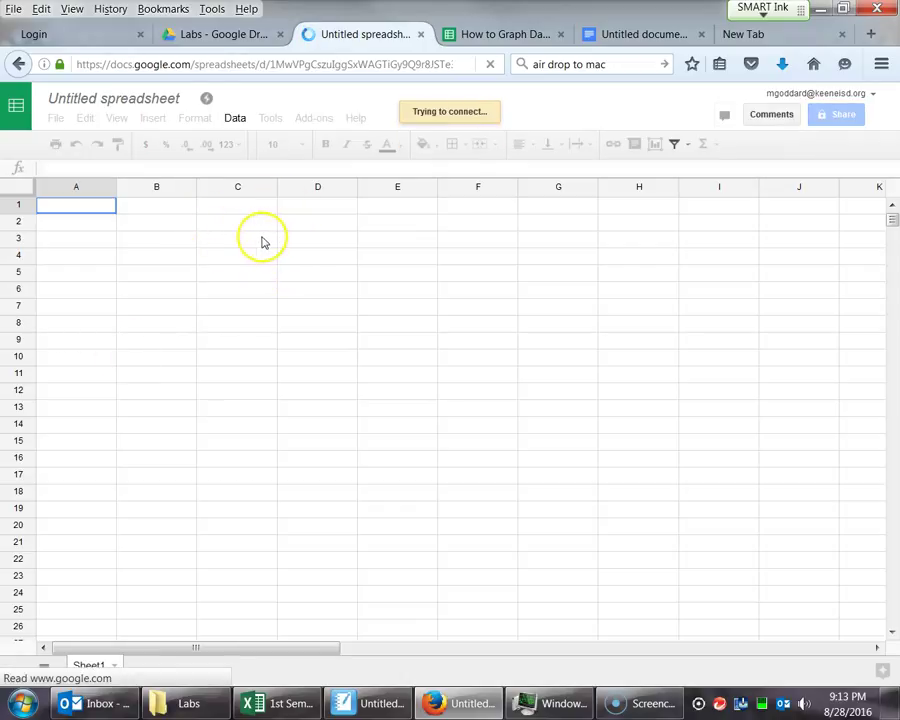
click(186, 240)
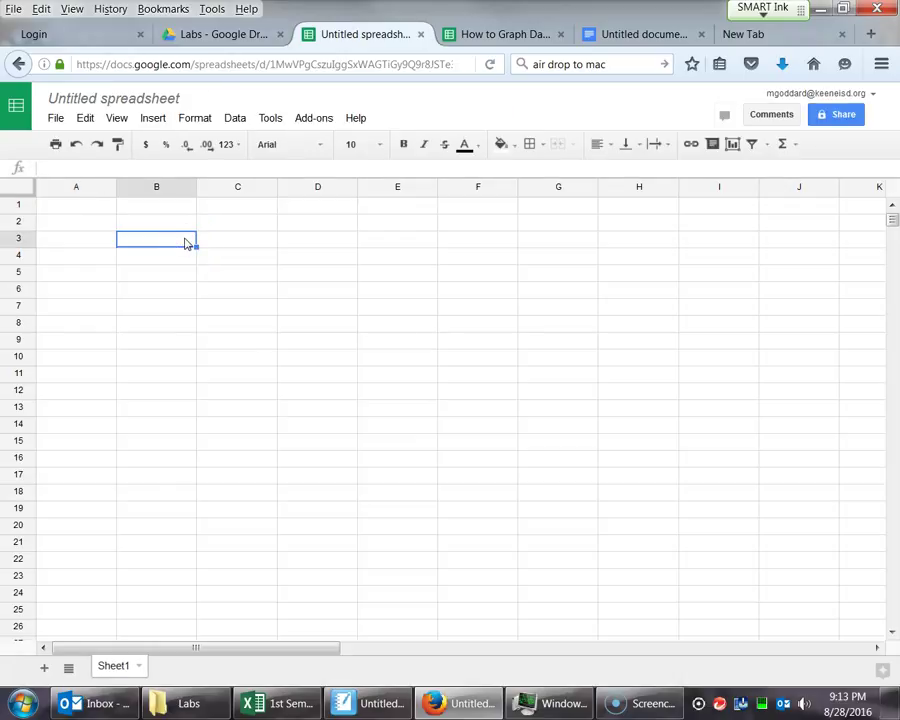
text(Time)
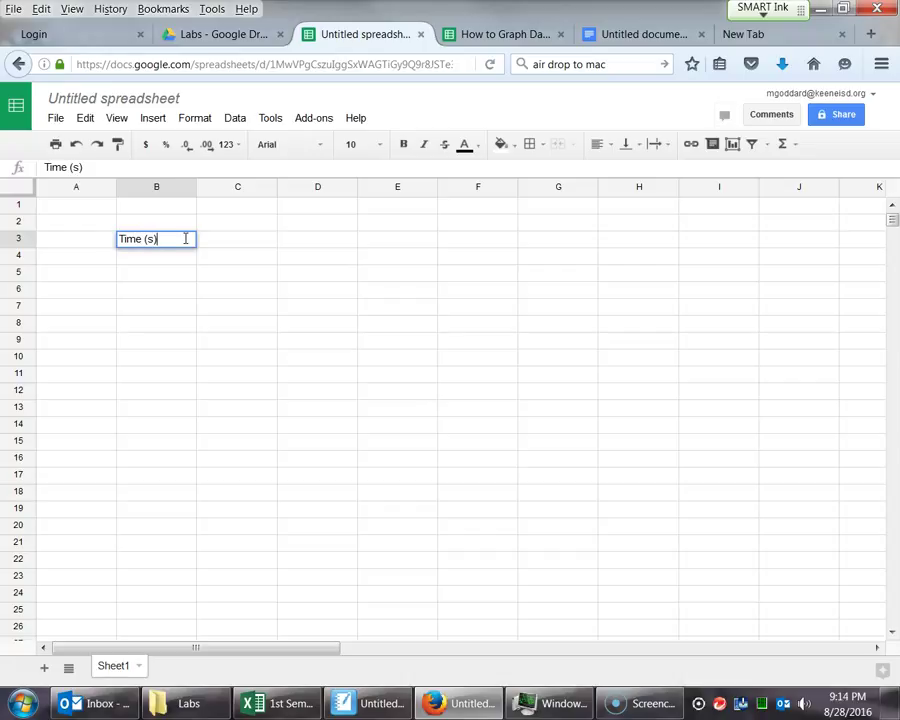
text( (s))
key(Tab)
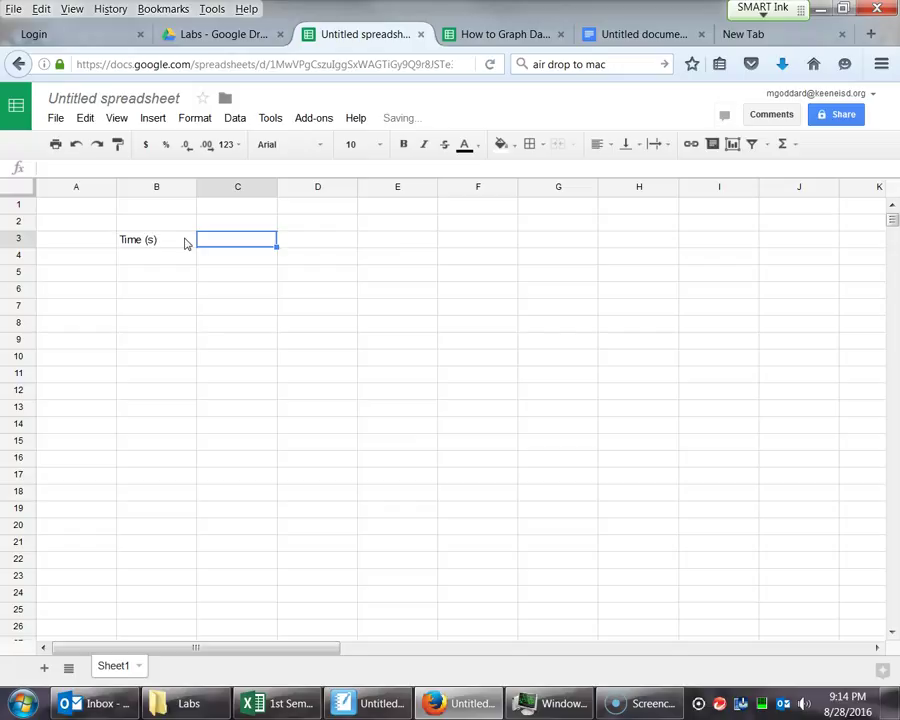
text(Position (m)
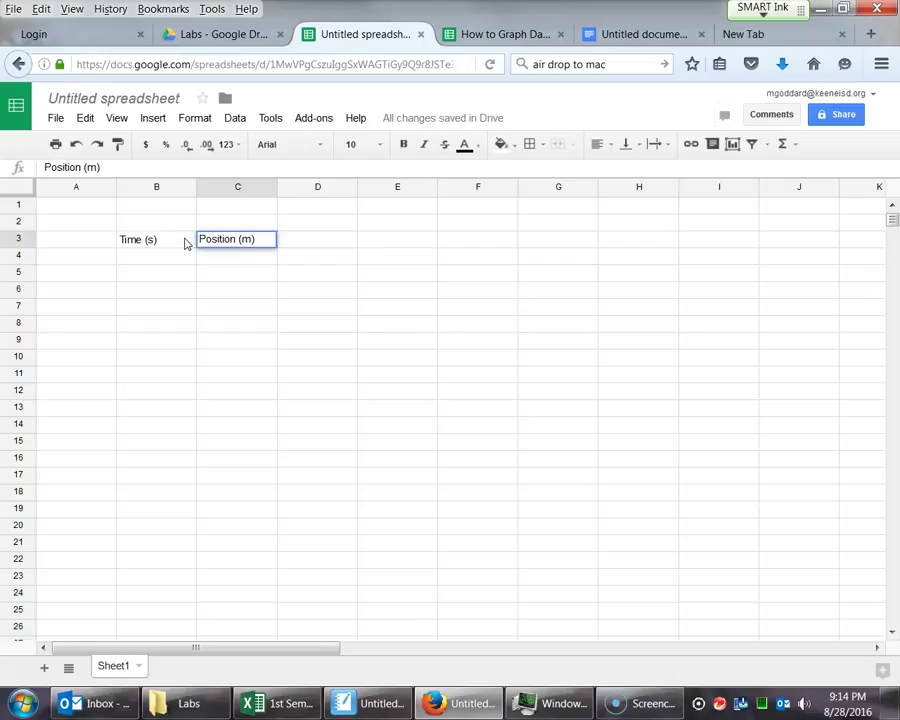
key(Return)
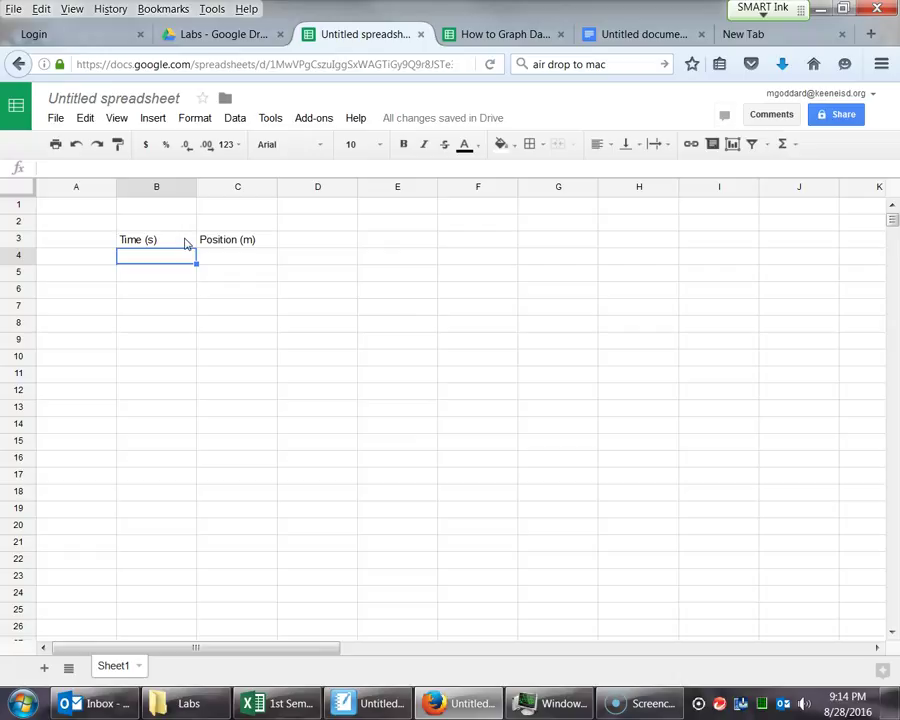
Step: Enter times 5, 10, 15 through 50 in steps of 5 in B4:B13
text(5)
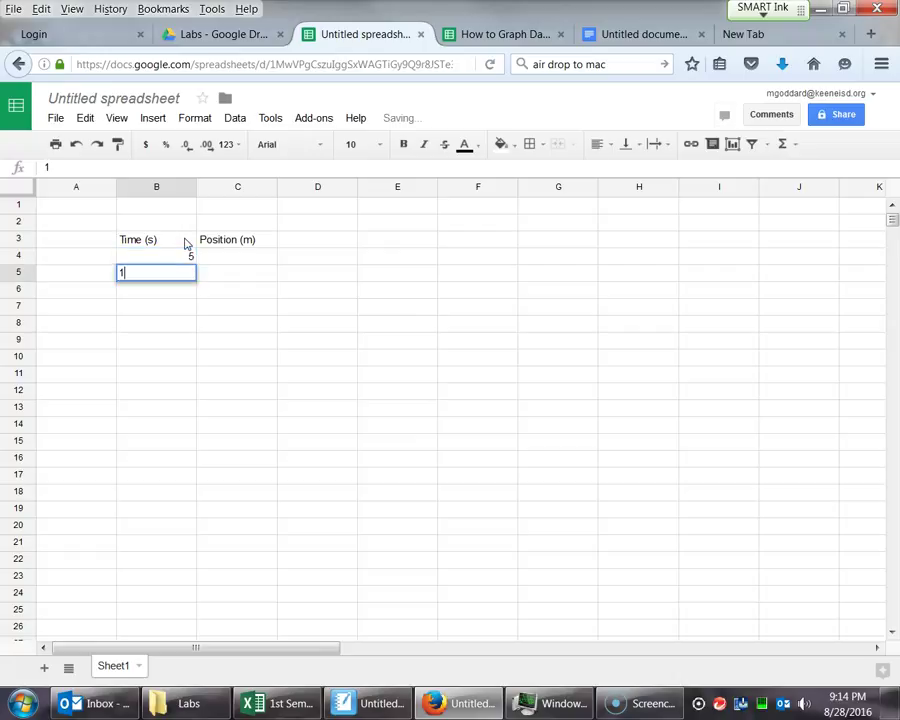
key(Return)
text(10)
key(Return)
text(15)
key(Return)
text(20)
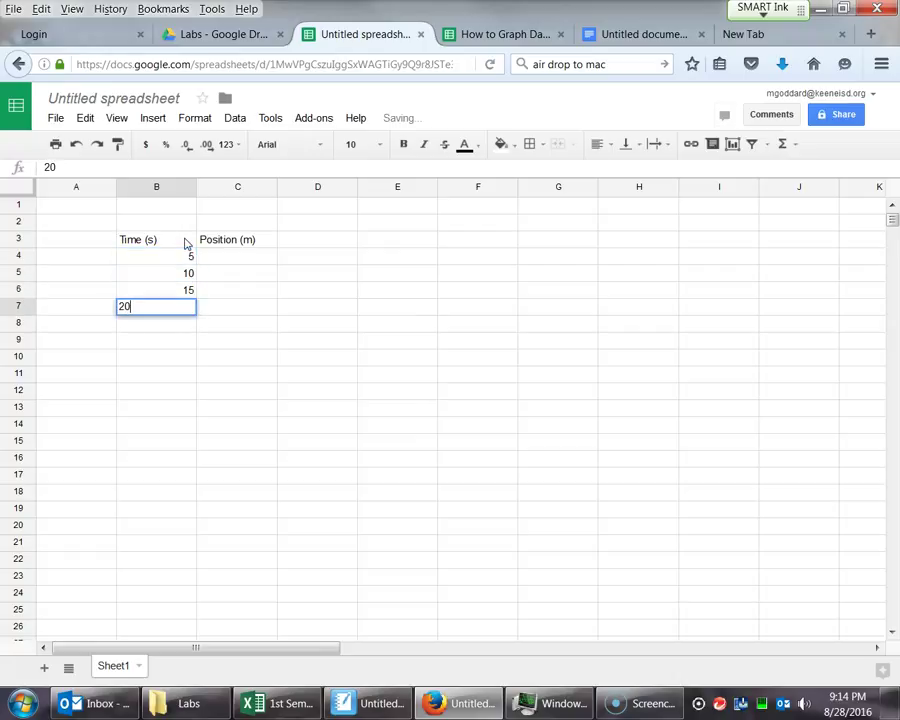
key(Return)
text(25)
key(Return)
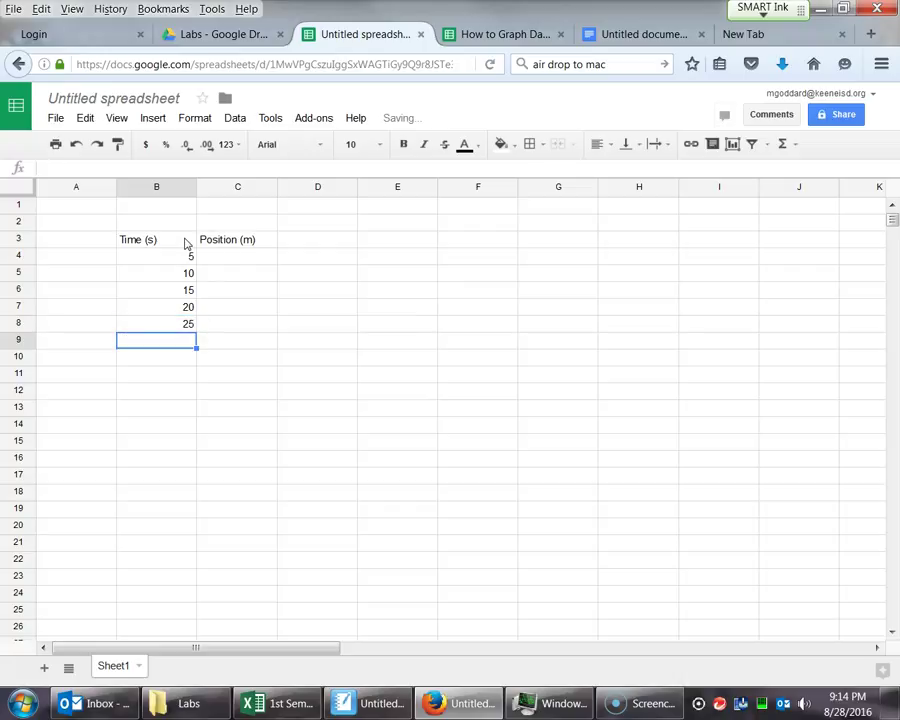
text(30)
key(Return)
text(35)
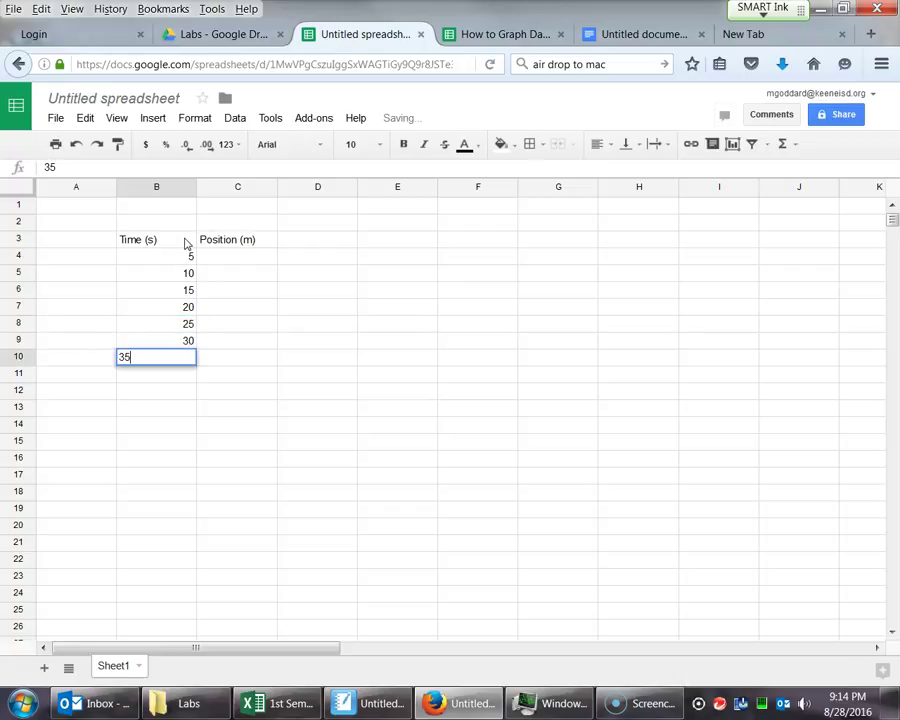
key(Return)
text(40)
key(Return)
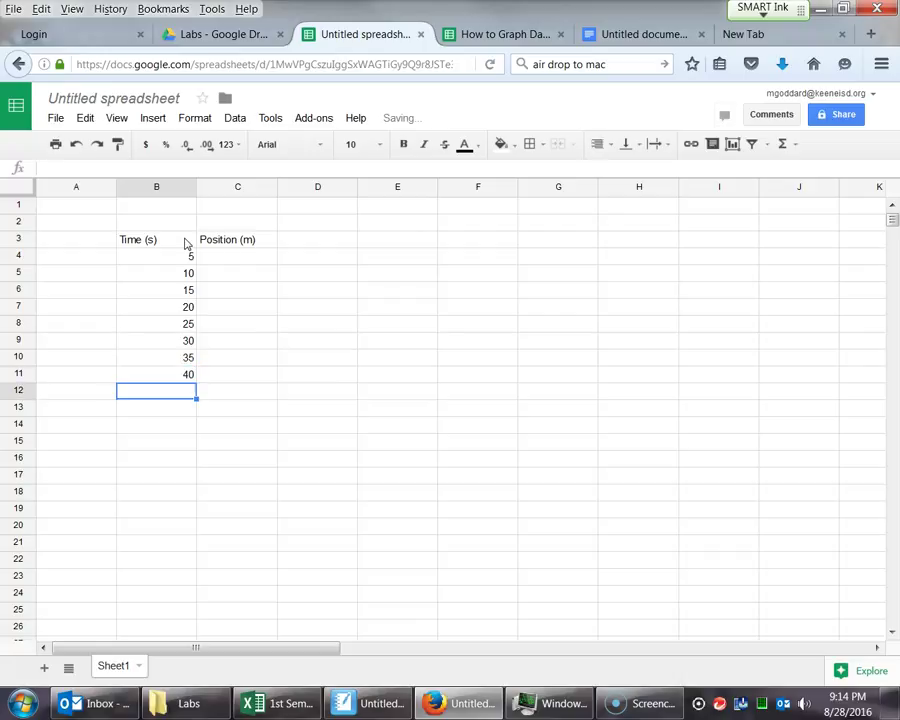
text(45)
key(Return)
text(50)
key(Return)
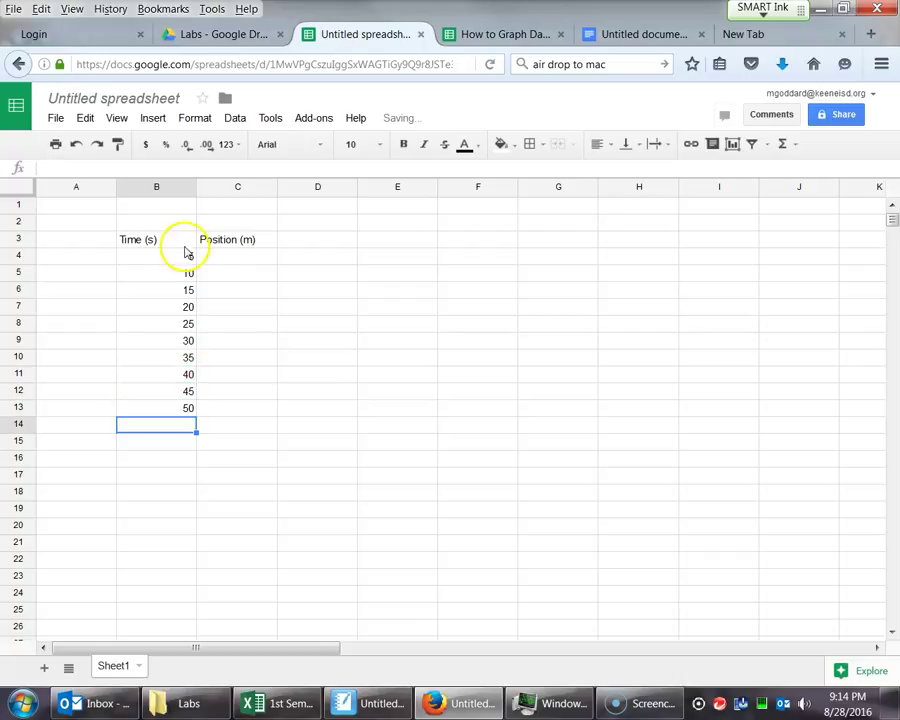
Step: Enter positions 2, 4, 5, 7, 11, 15, 21, 28, 33 and 34 in C4:C13
click(205, 256)
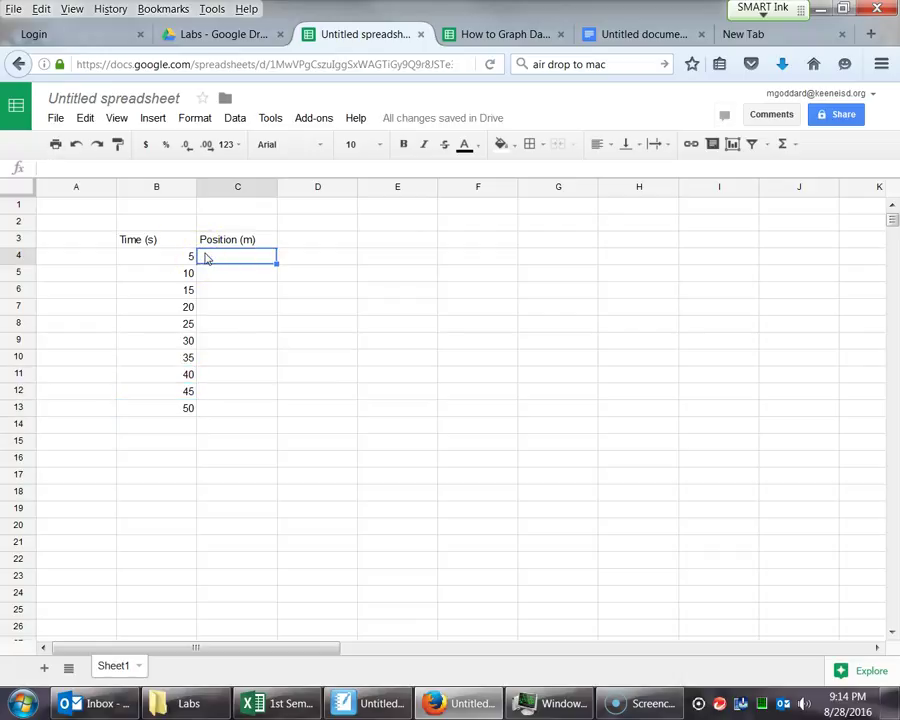
text(2)
key(Return)
text(4)
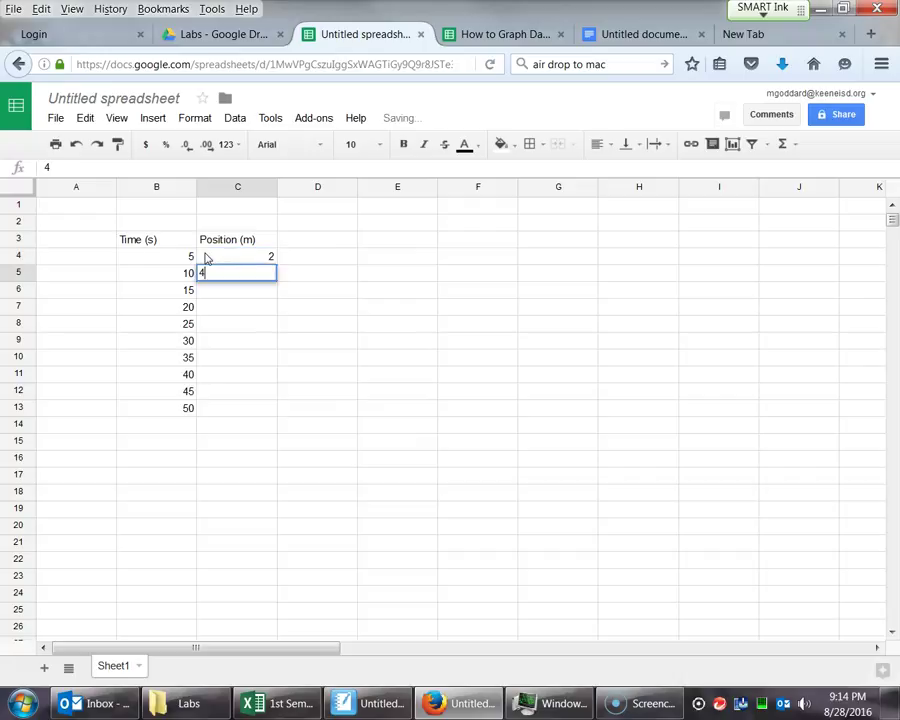
key(Return)
text(5)
key(Return)
text(7)
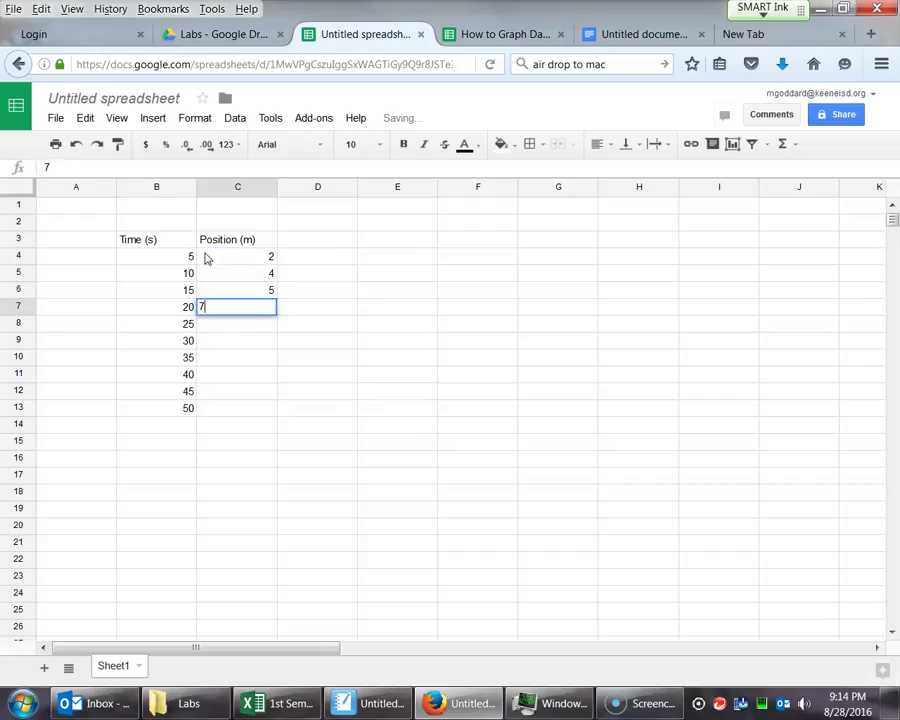
key(Return)
text(11)
key(Return)
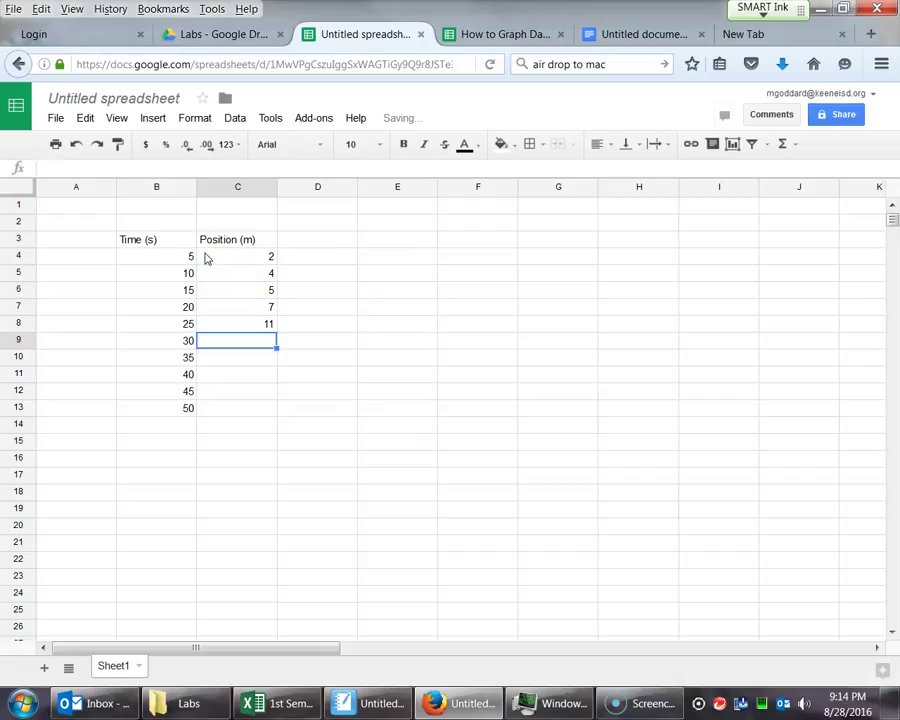
text(15)
key(Return)
text(21)
key(Return)
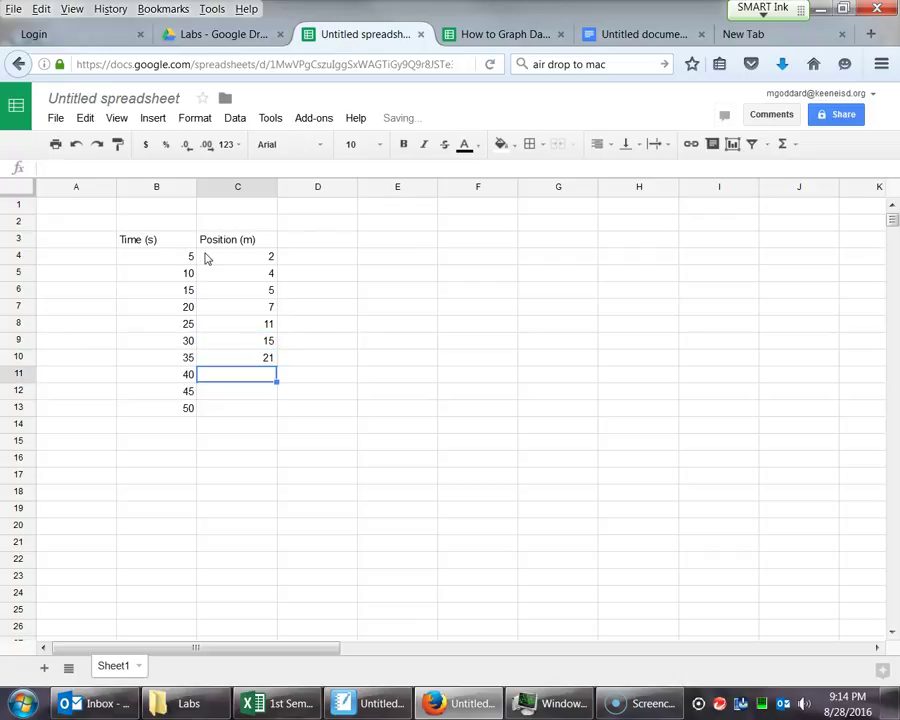
text(28)
key(Return)
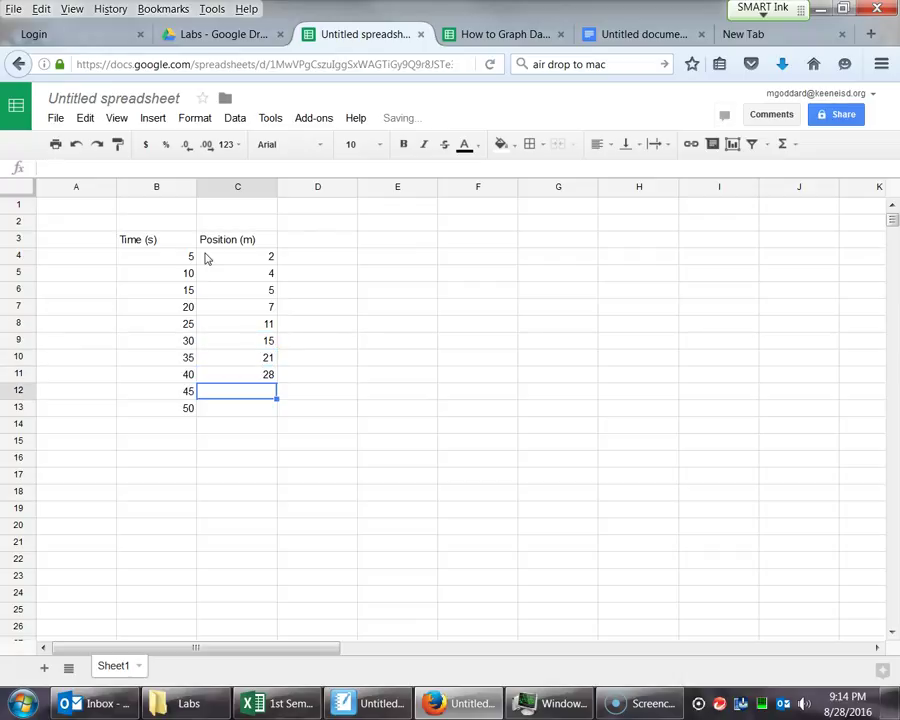
text(33)
key(Return)
text(34)
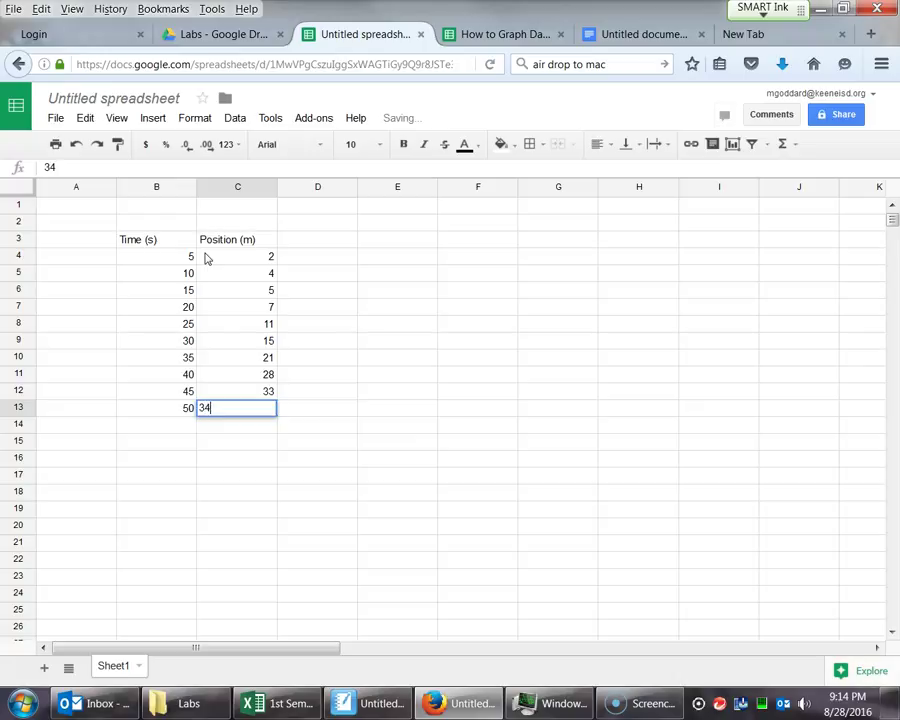
key(Return)
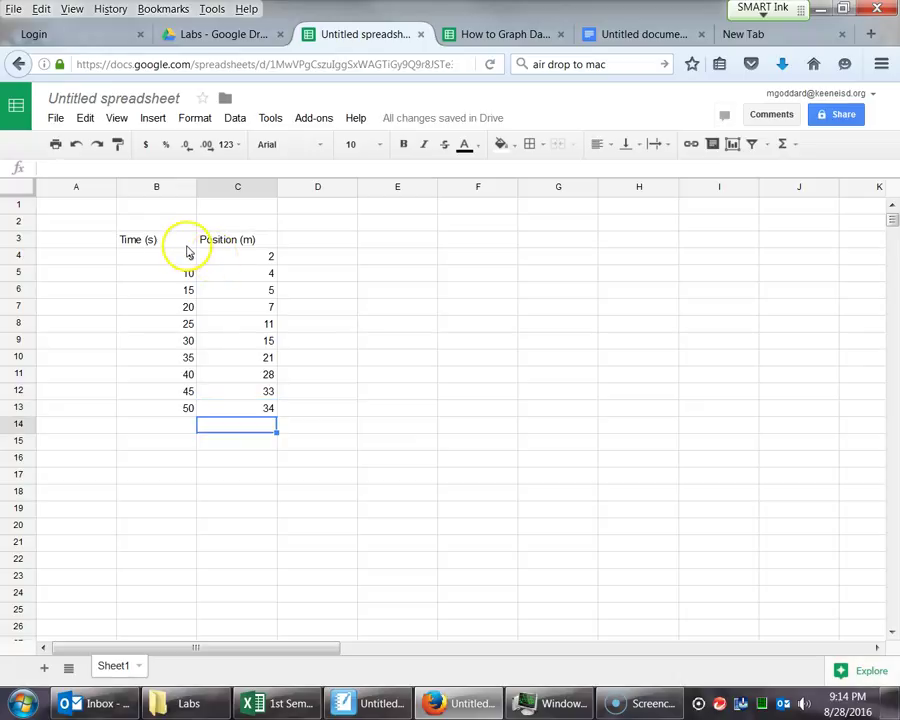
click(167, 241)
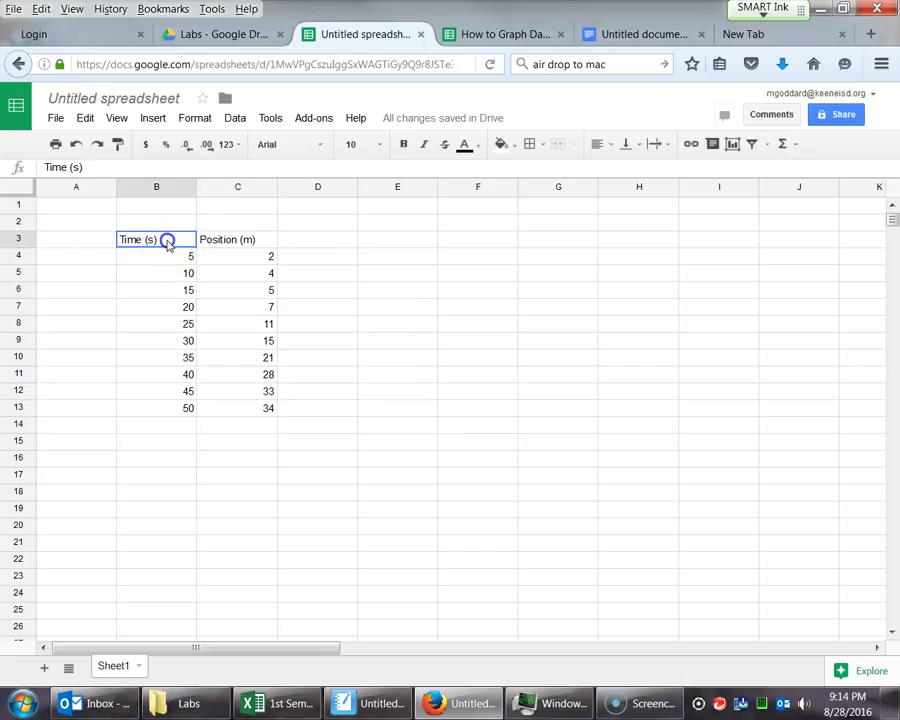
Step: Chart the B3:C13 table as a Position (m) vs. Time (s) scatter chart
drag(174, 246, 215, 408)
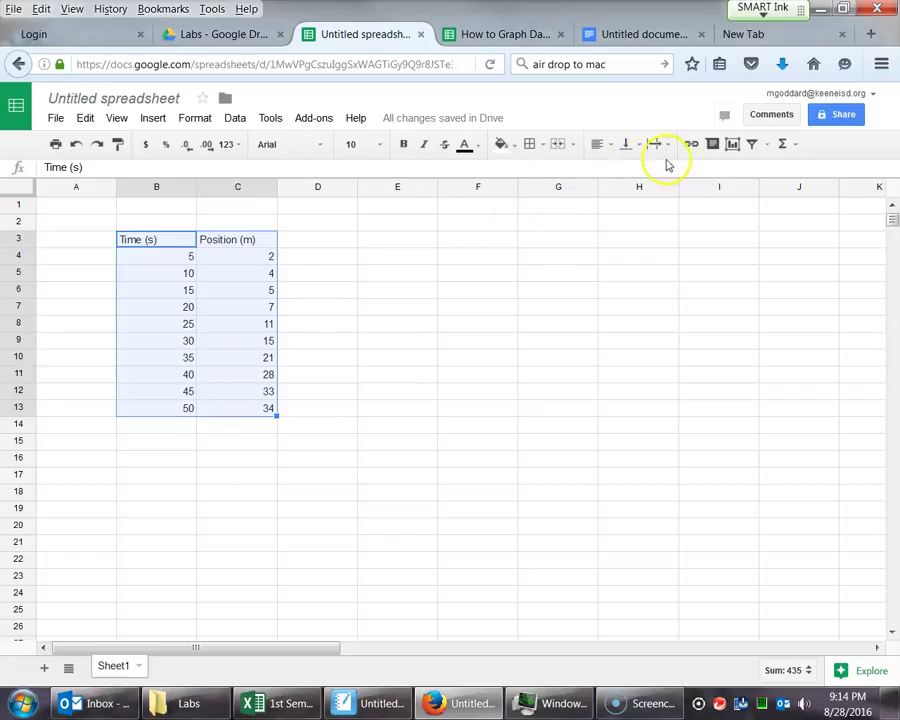
click(733, 145)
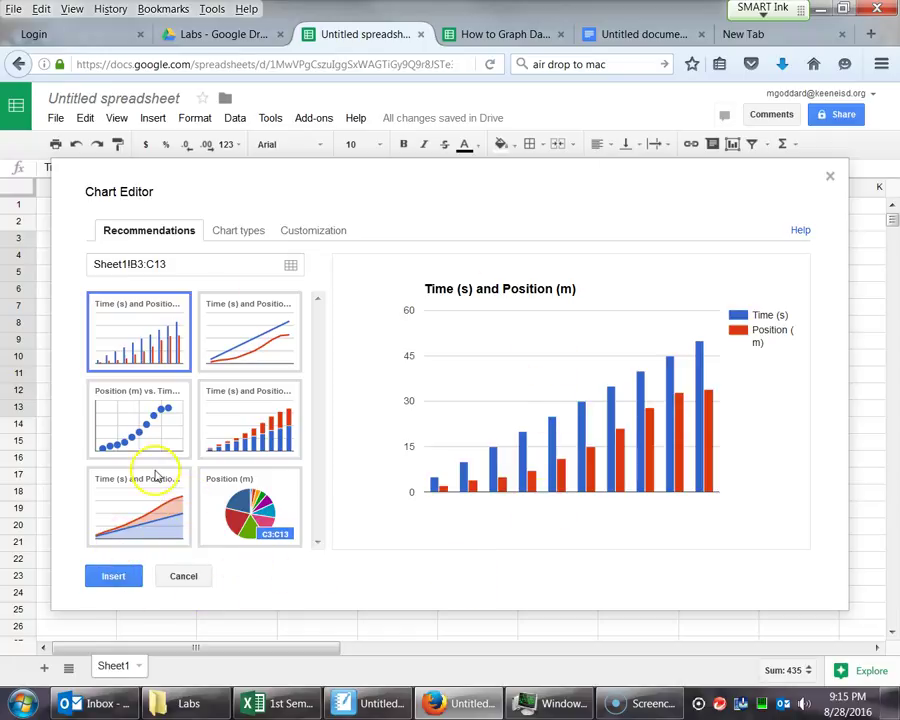
click(123, 428)
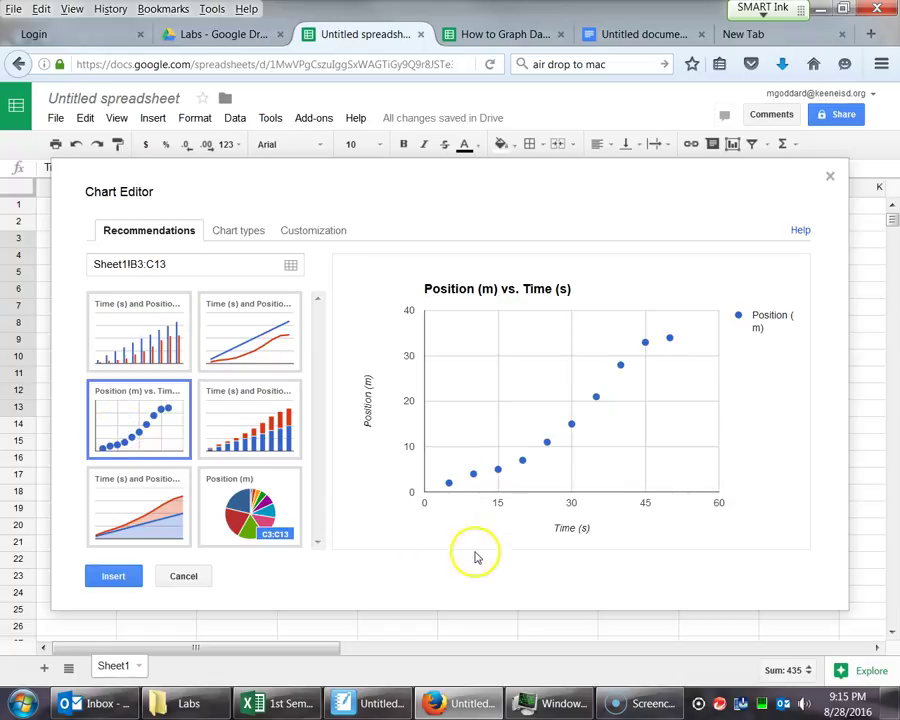
mouse_move(640, 347)
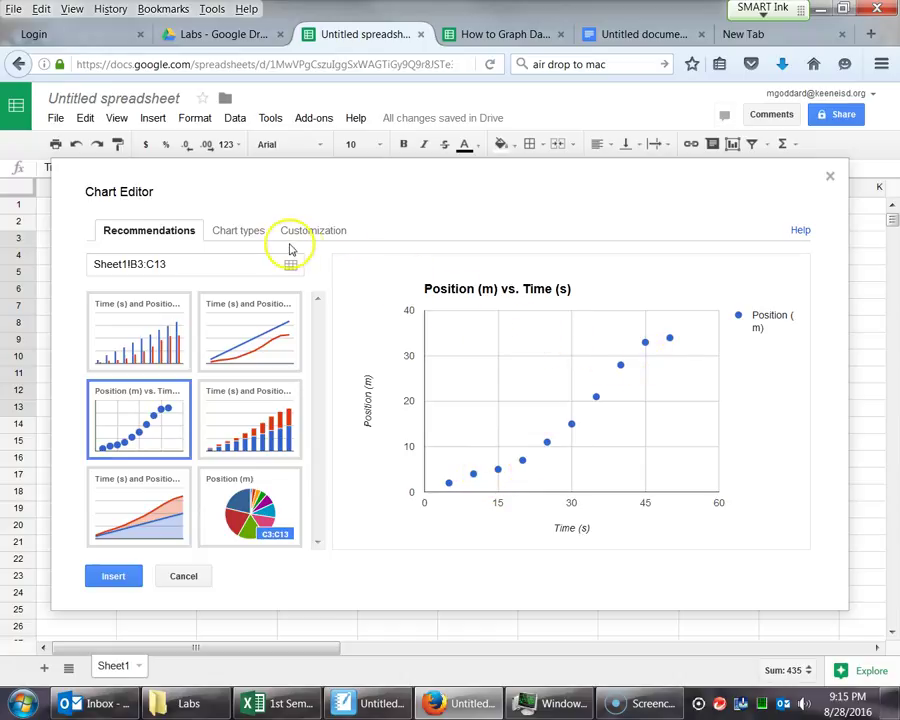
click(226, 228)
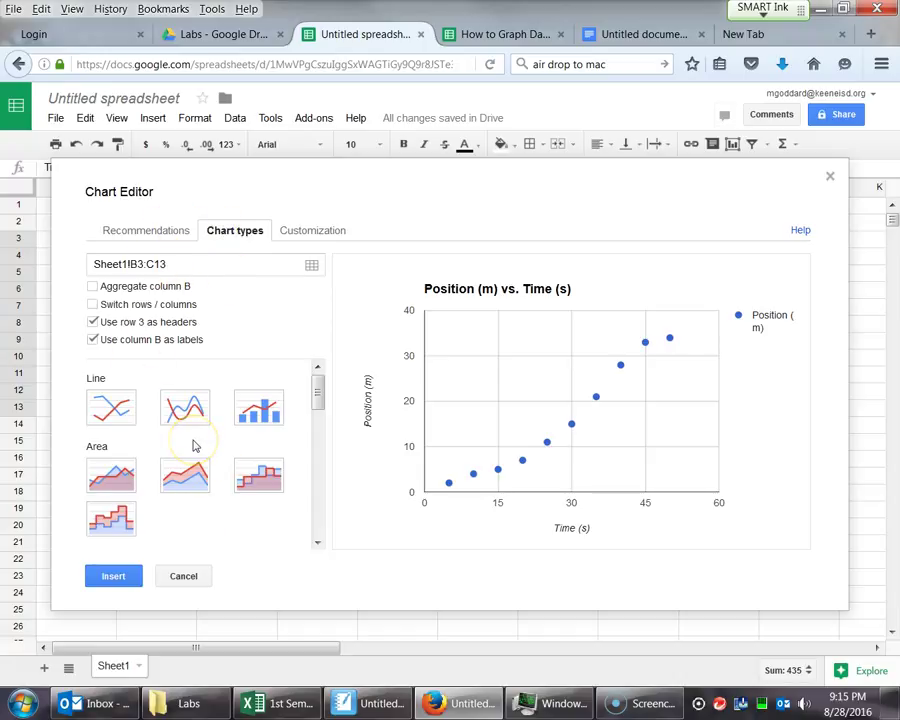
Step: On the Customization tab, title the chart 'Position (m) vs. Time (s) of Bowling Ball'
click(322, 233)
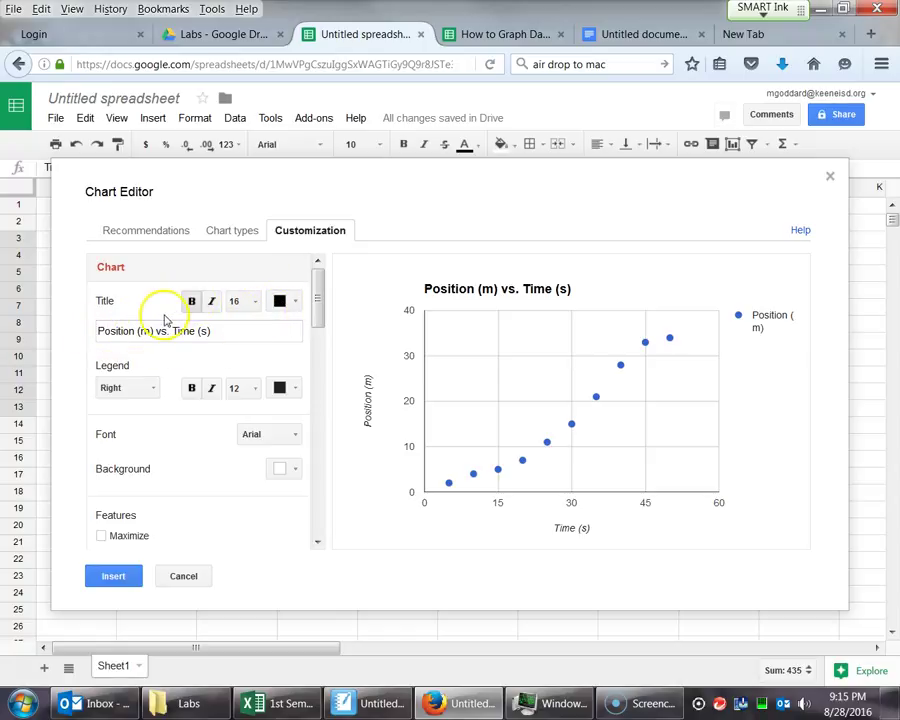
click(250, 329)
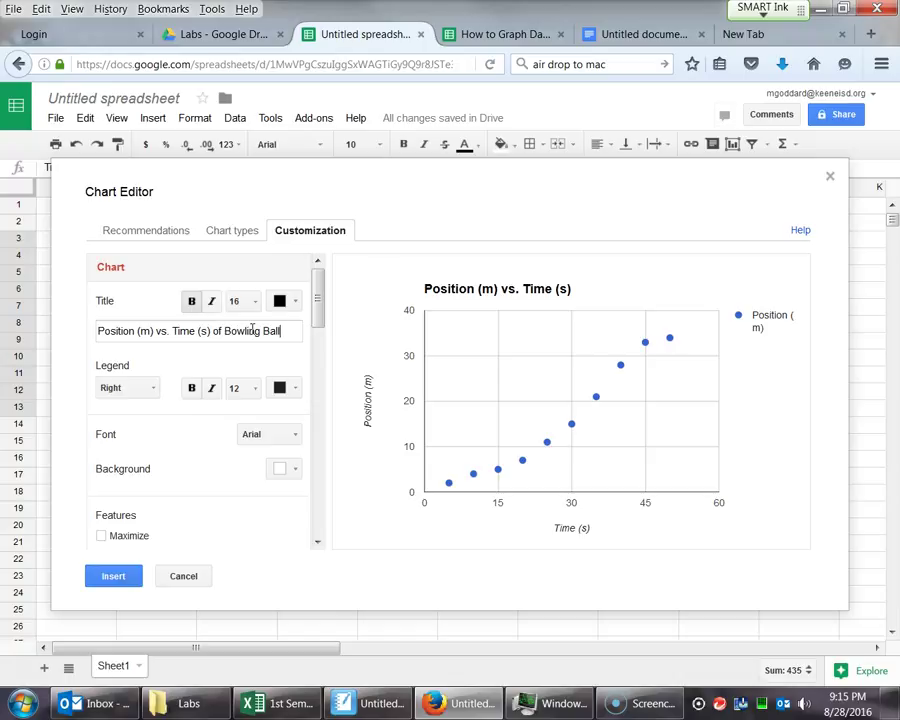
click(230, 352)
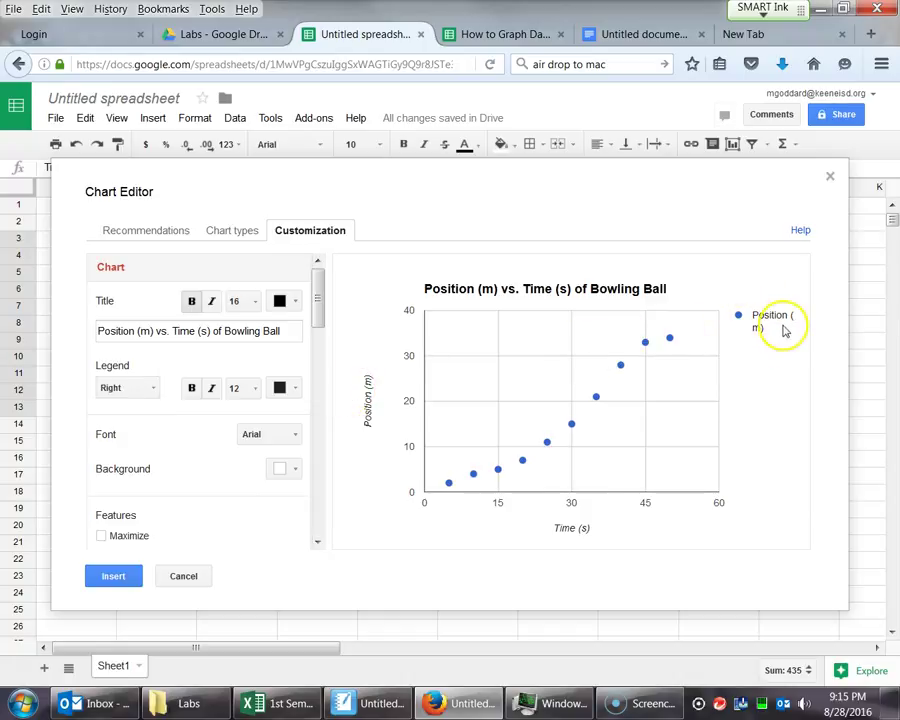
Step: Set the chart legend position to Inside
click(121, 391)
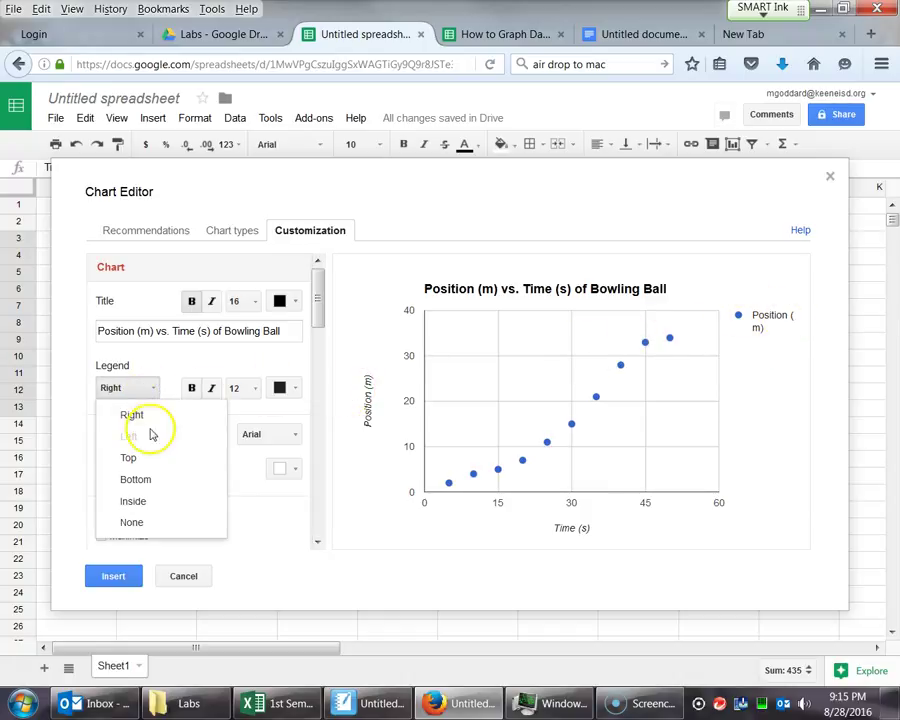
click(135, 501)
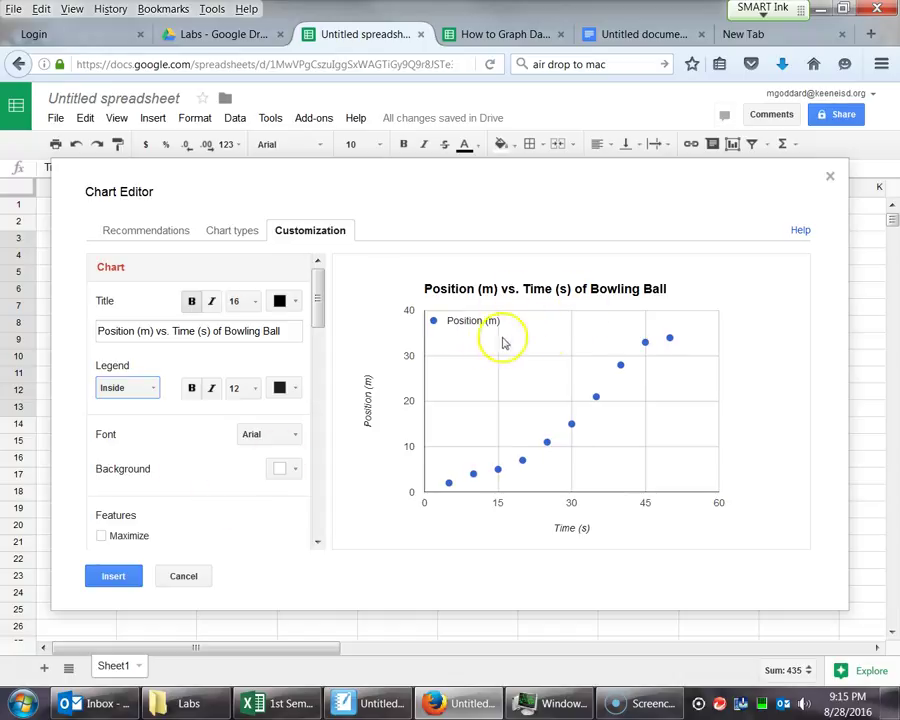
scroll(209, 450, down, 1)
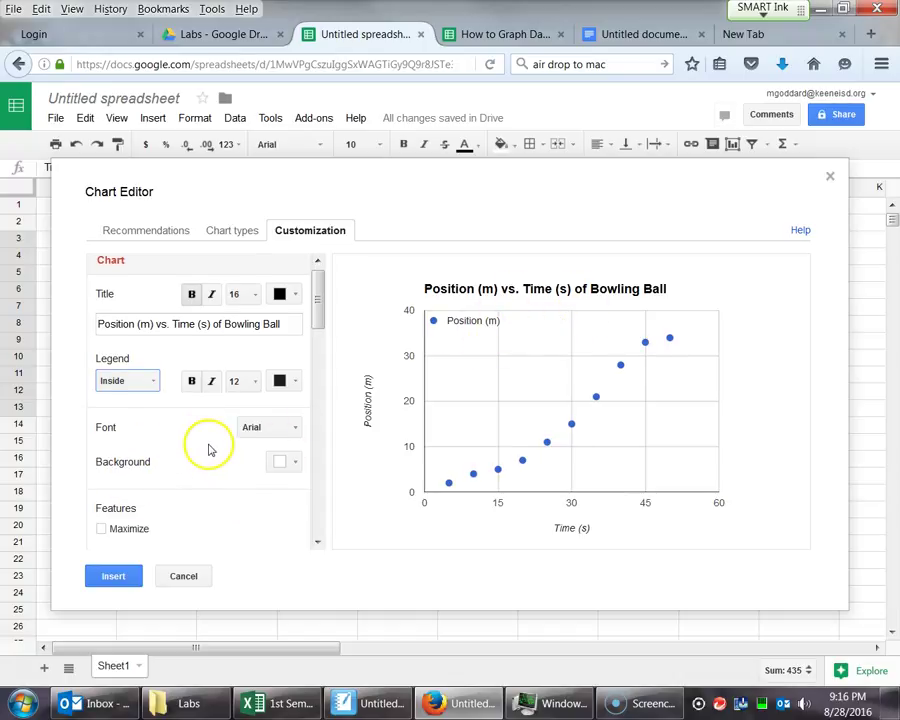
scroll(209, 450, down, 3)
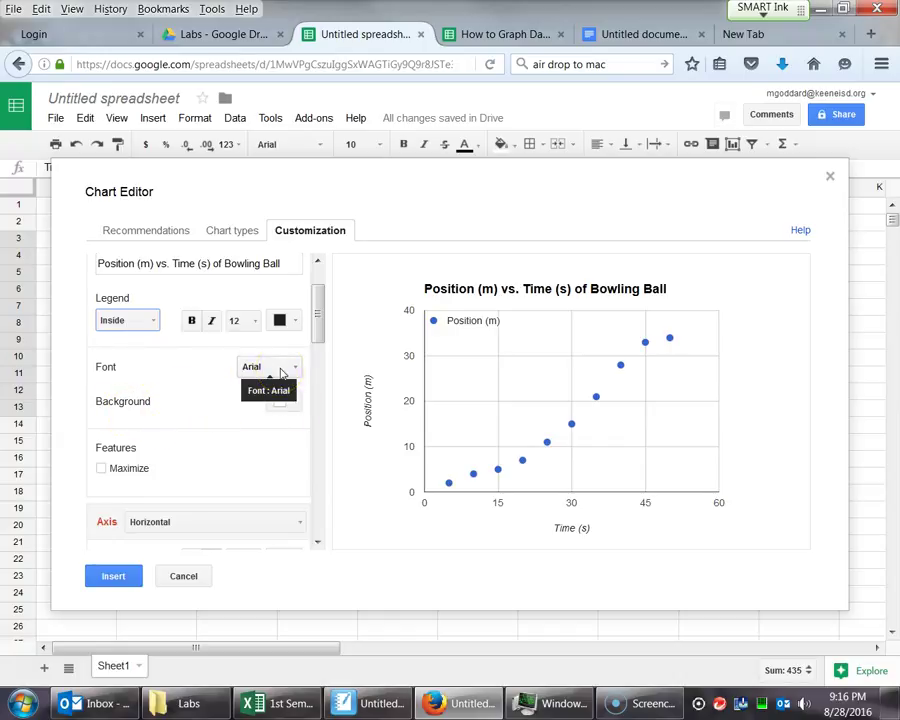
scroll(190, 425, down, 1)
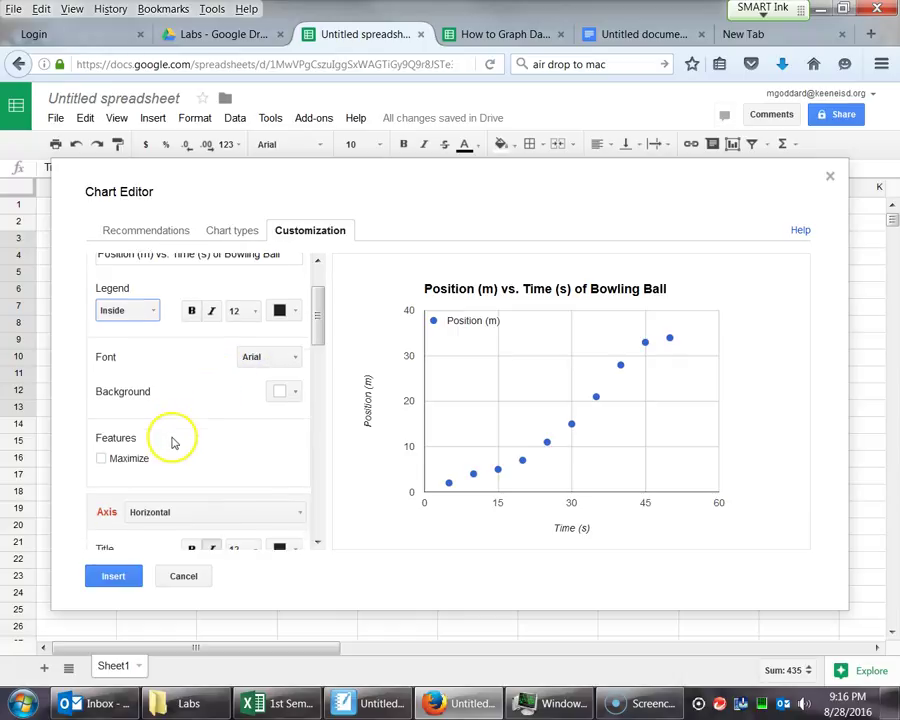
scroll(160, 435, down, 1)
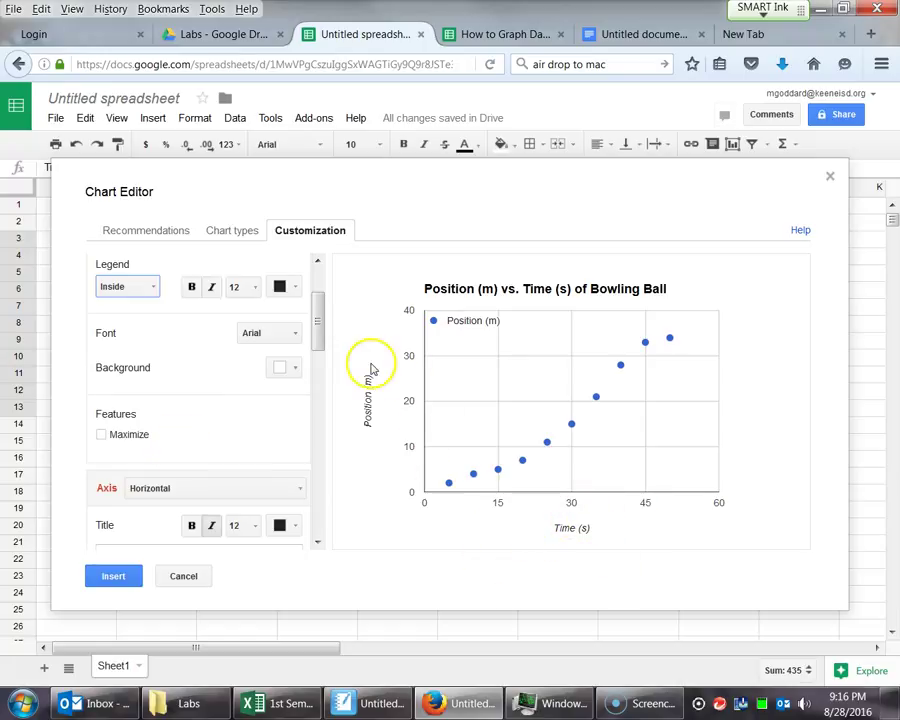
Step: Toggle Maximize on and off, leaving the normal layout with axis titles
click(101, 434)
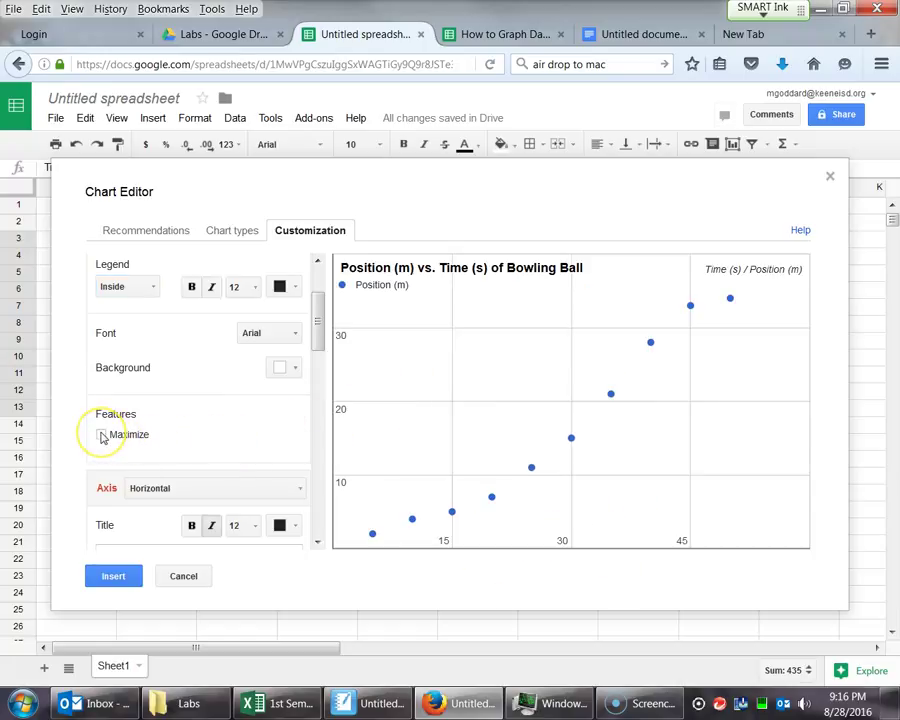
click(101, 435)
click(101, 435)
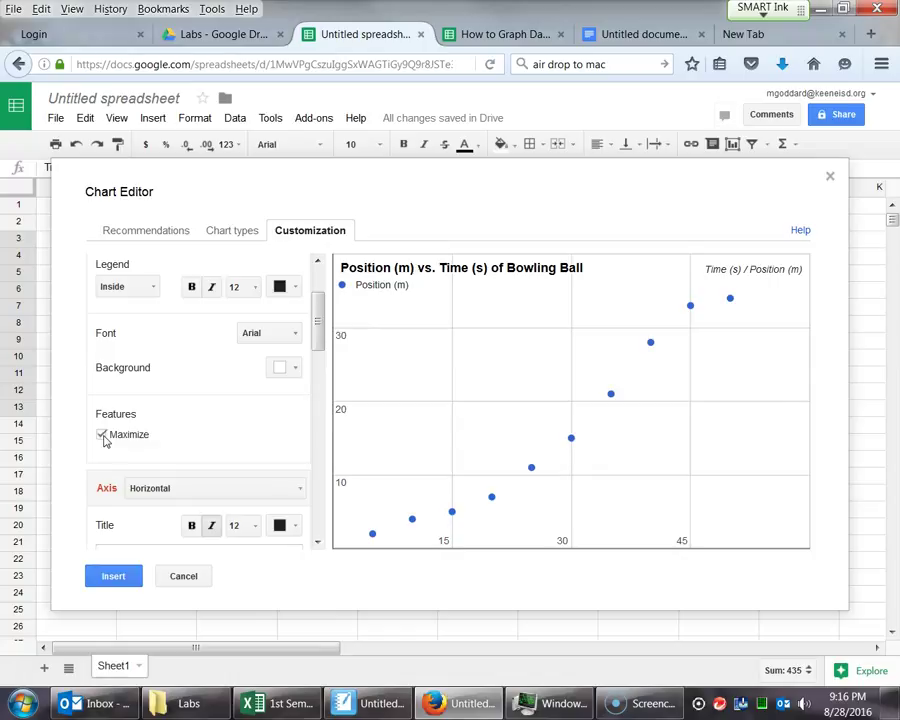
click(103, 436)
scroll(185, 425, down, 2)
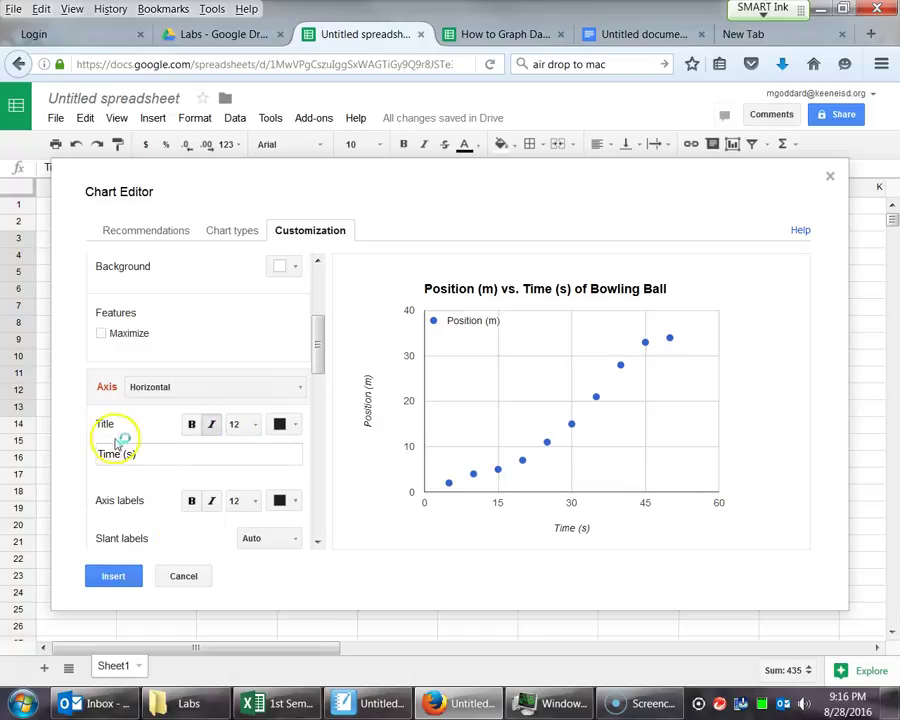
Step: Review the Horizontal axis settings, keeping the horizontal axis selected
click(171, 390)
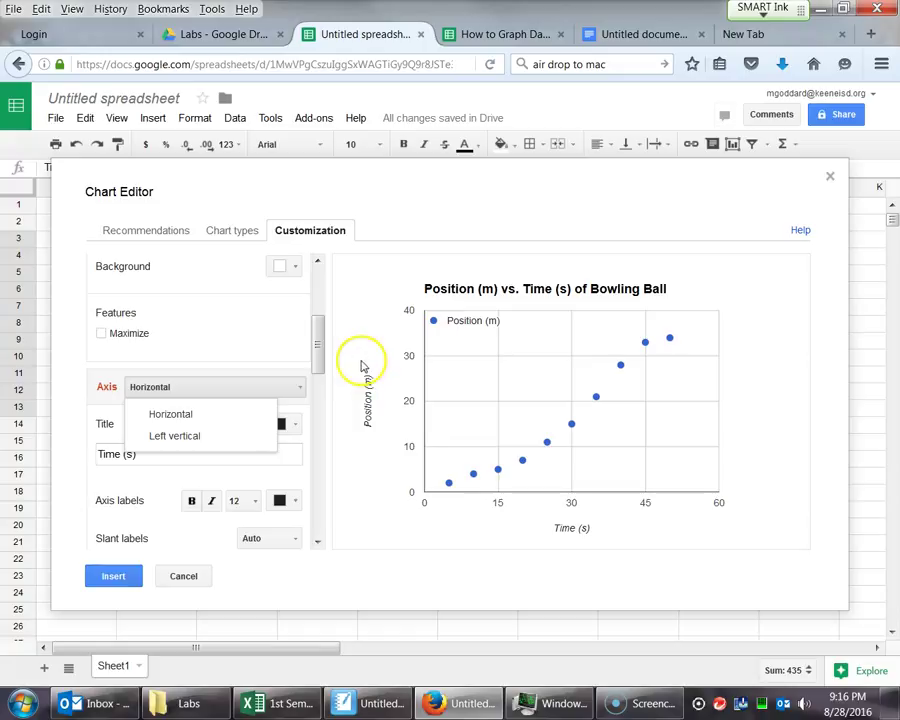
click(239, 386)
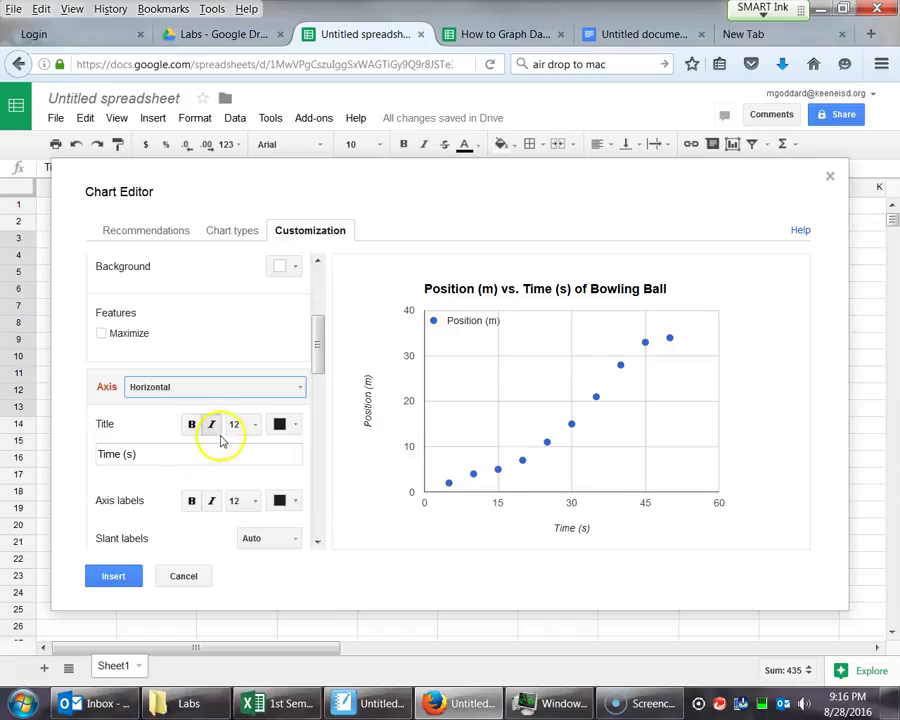
scroll(200, 480, down, 2)
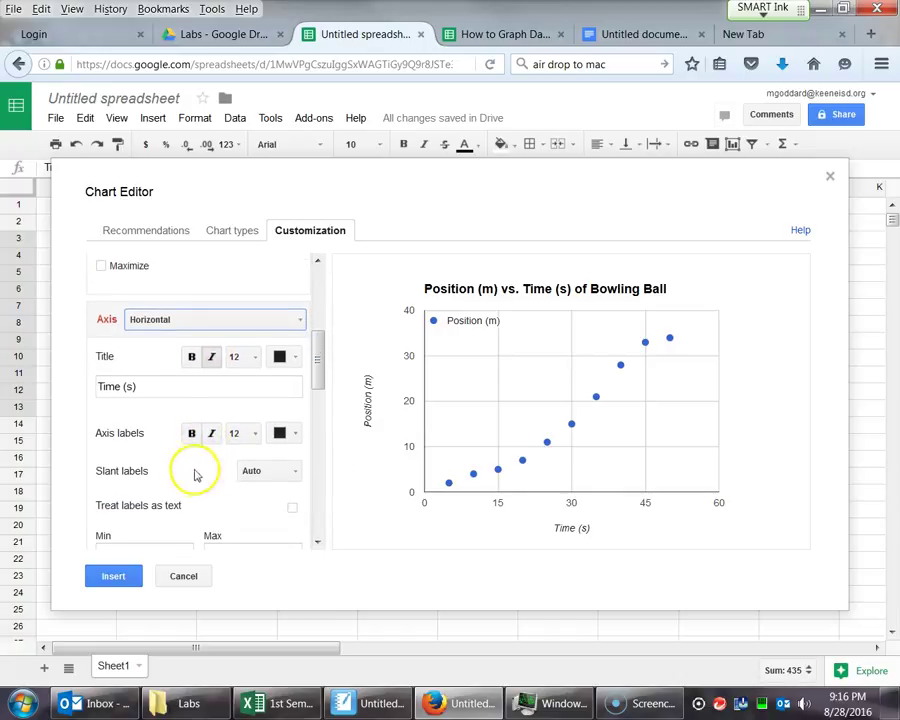
scroll(247, 427, down, 4)
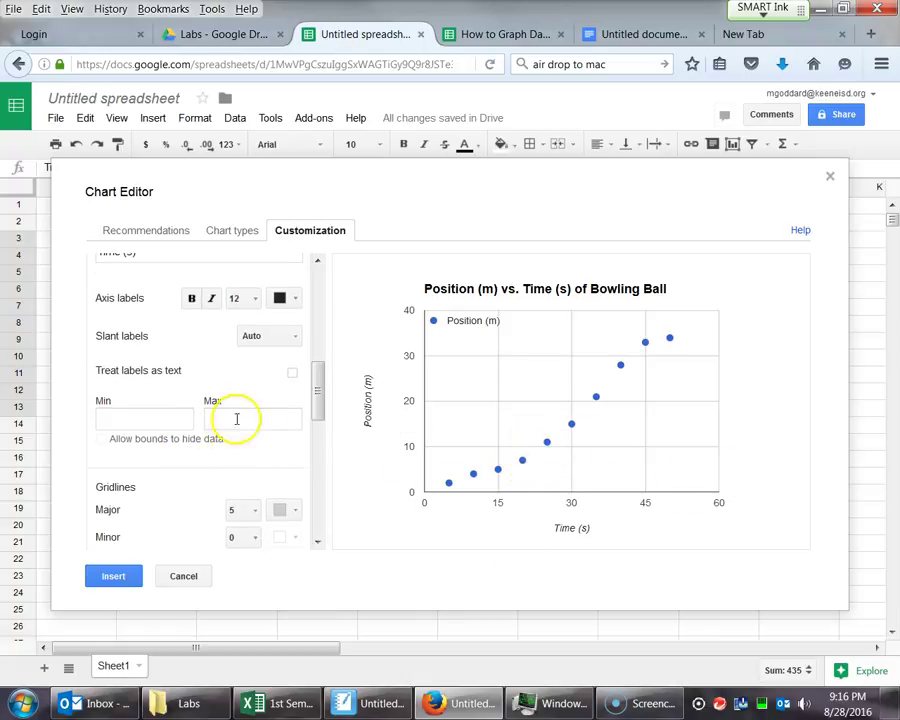
scroll(205, 415, down, 2)
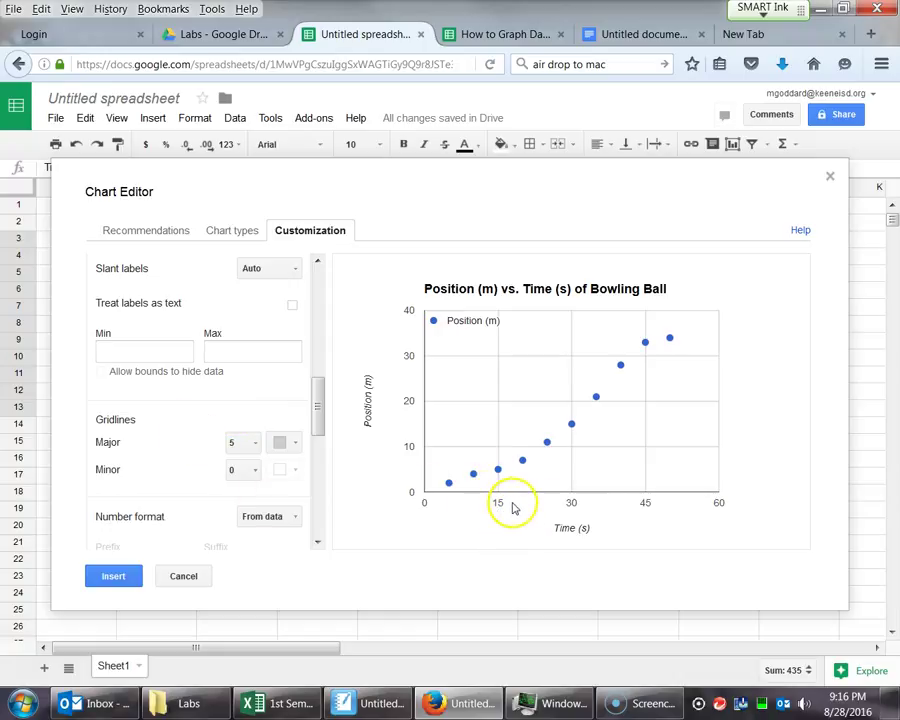
scroll(125, 402, up, 5)
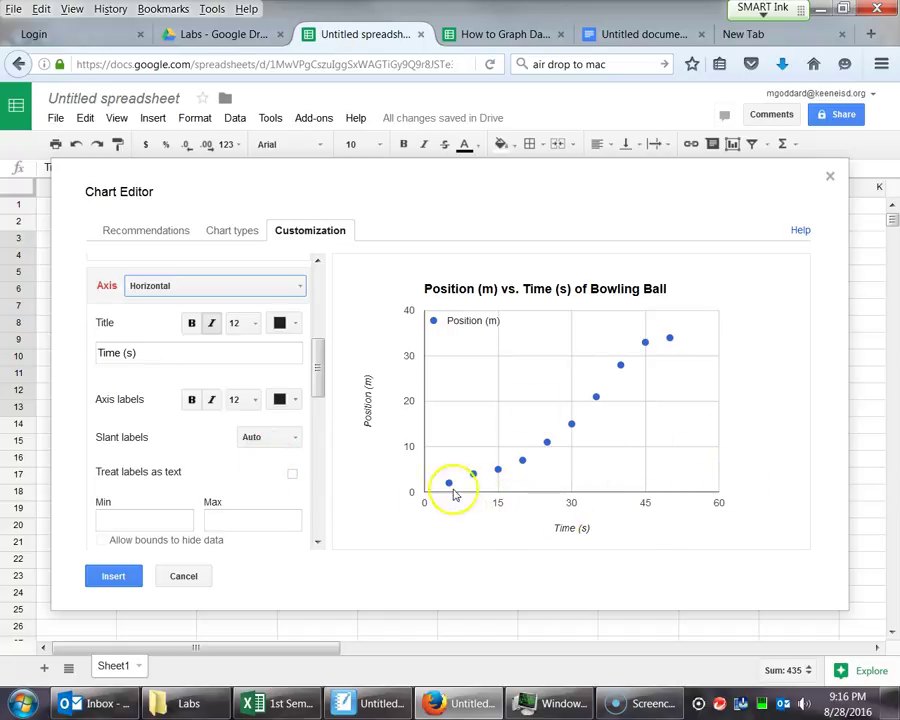
scroll(200, 452, down, 5)
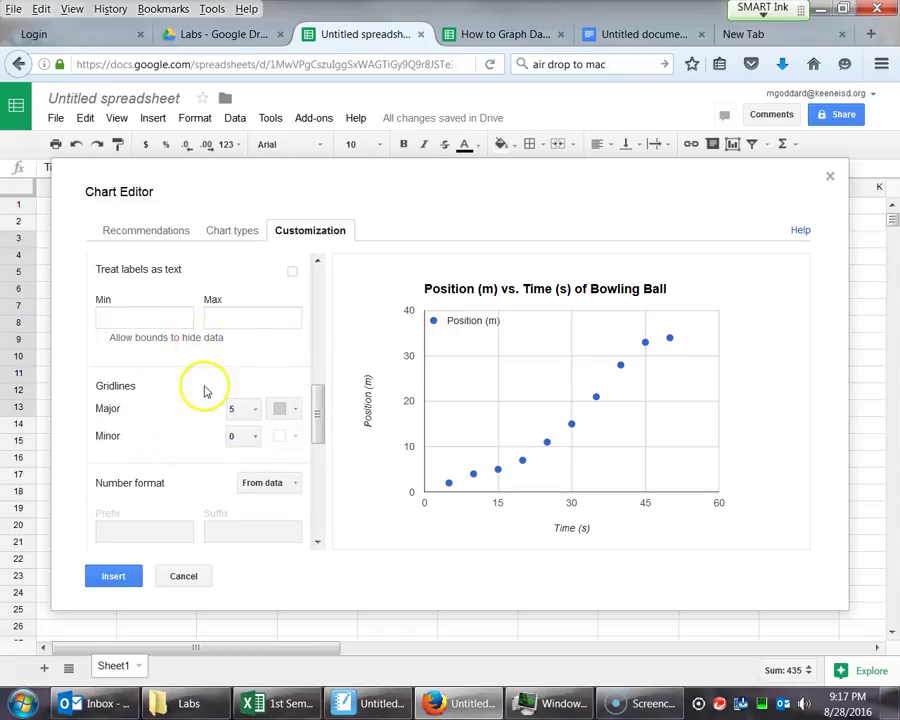
scroll(210, 412, down, 3)
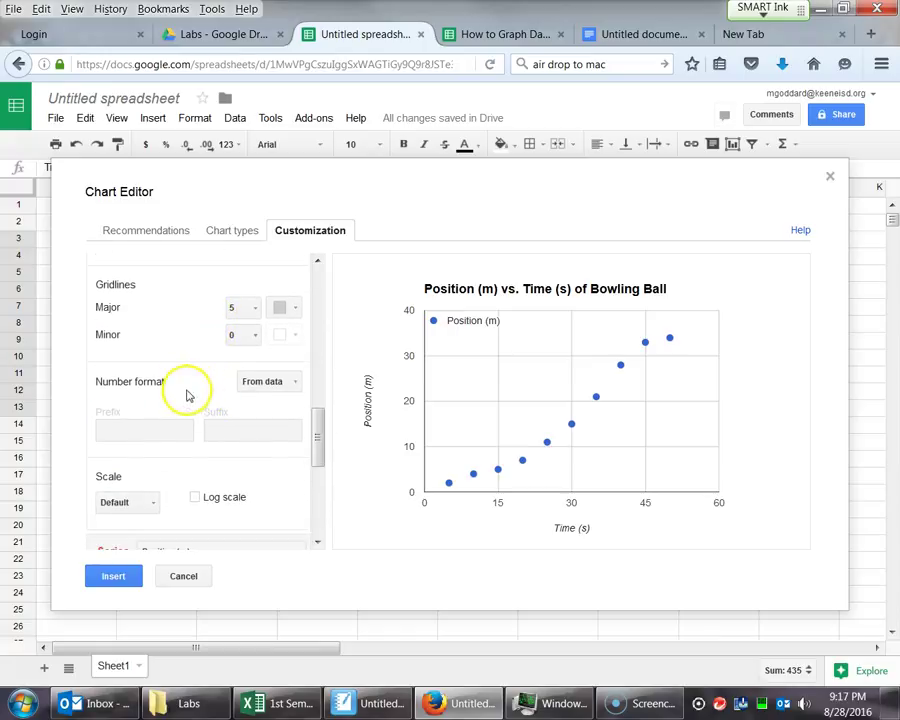
scroll(153, 404, down, 2)
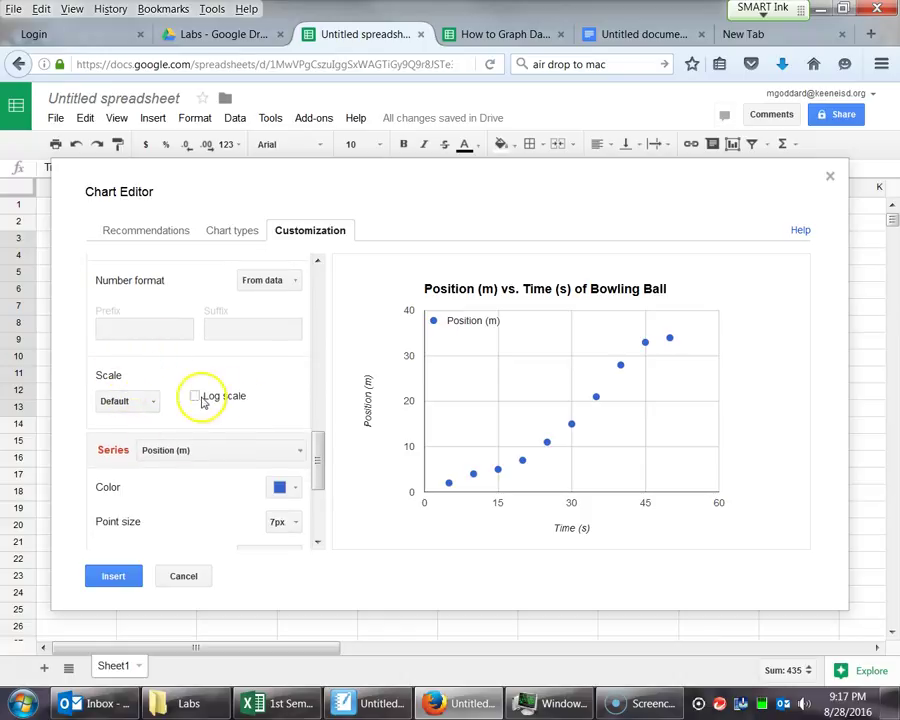
scroll(160, 420, down, 1)
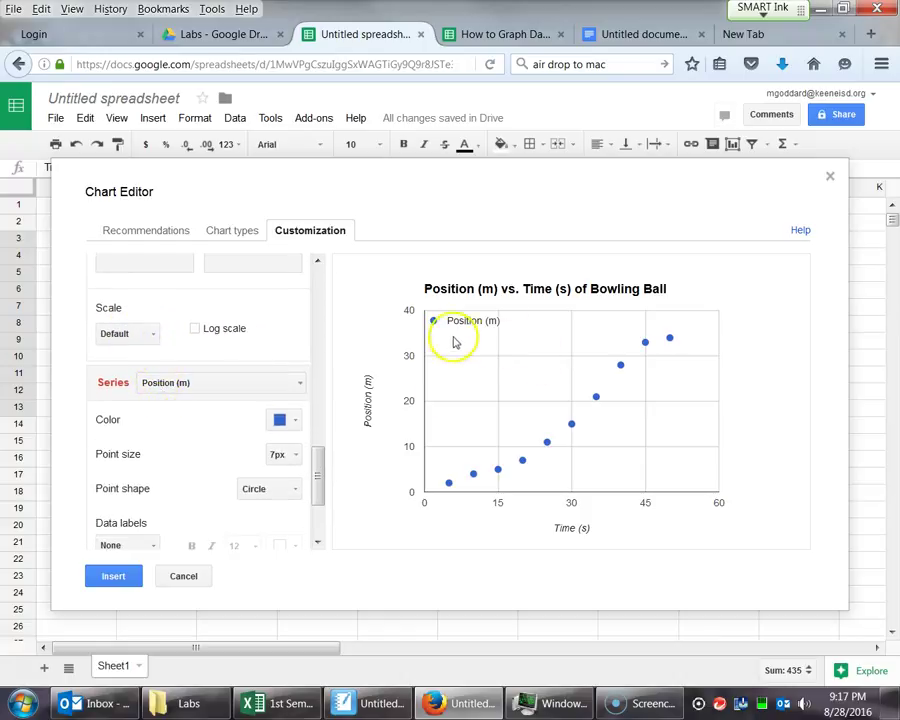
click(240, 386)
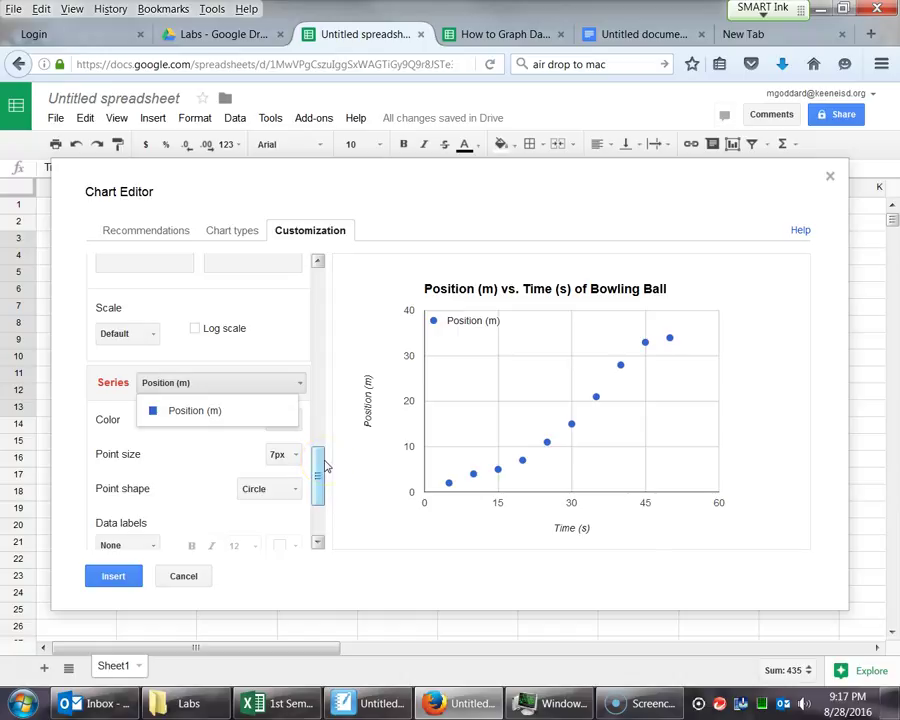
click(145, 446)
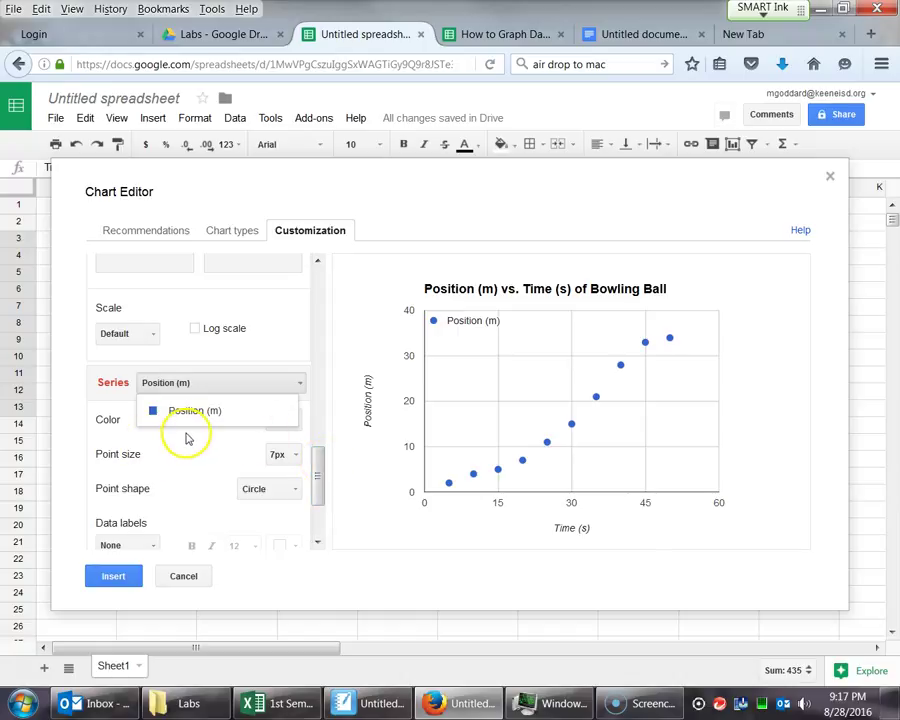
click(189, 437)
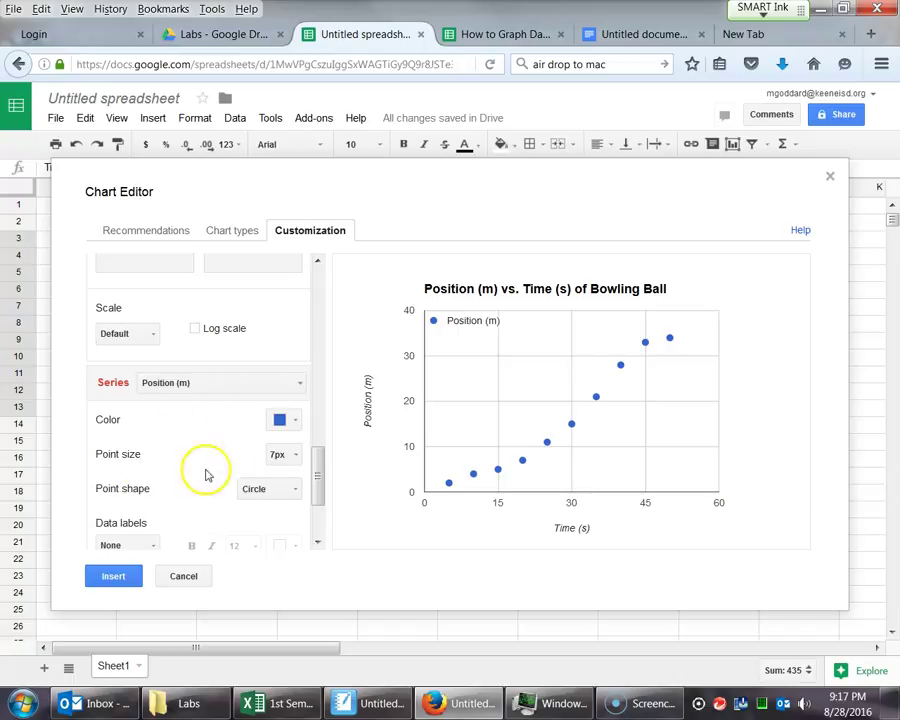
scroll(157, 455, down, 2)
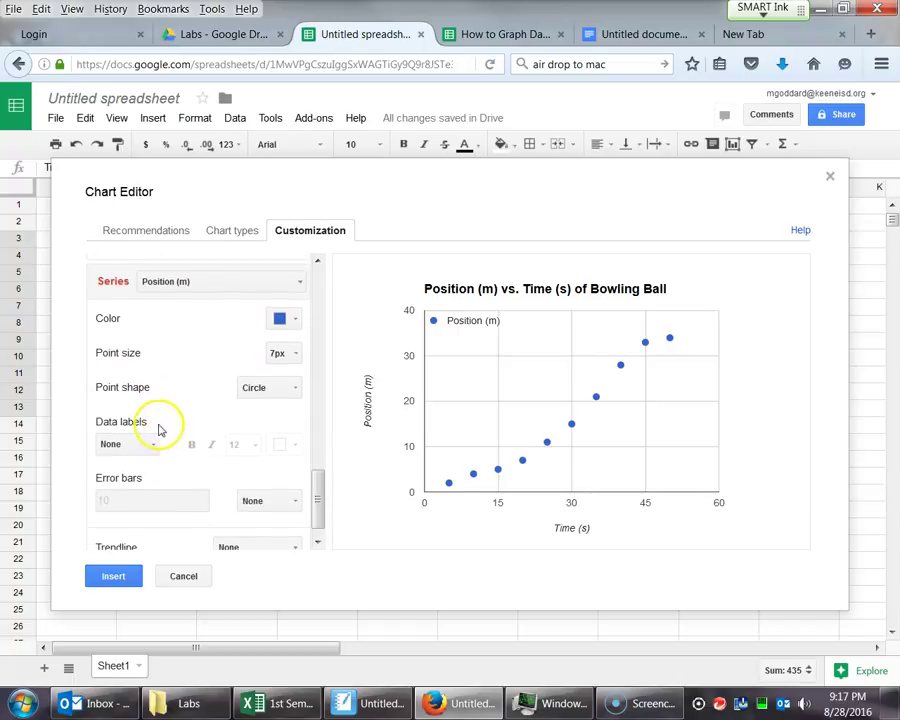
scroll(145, 430, down, 1)
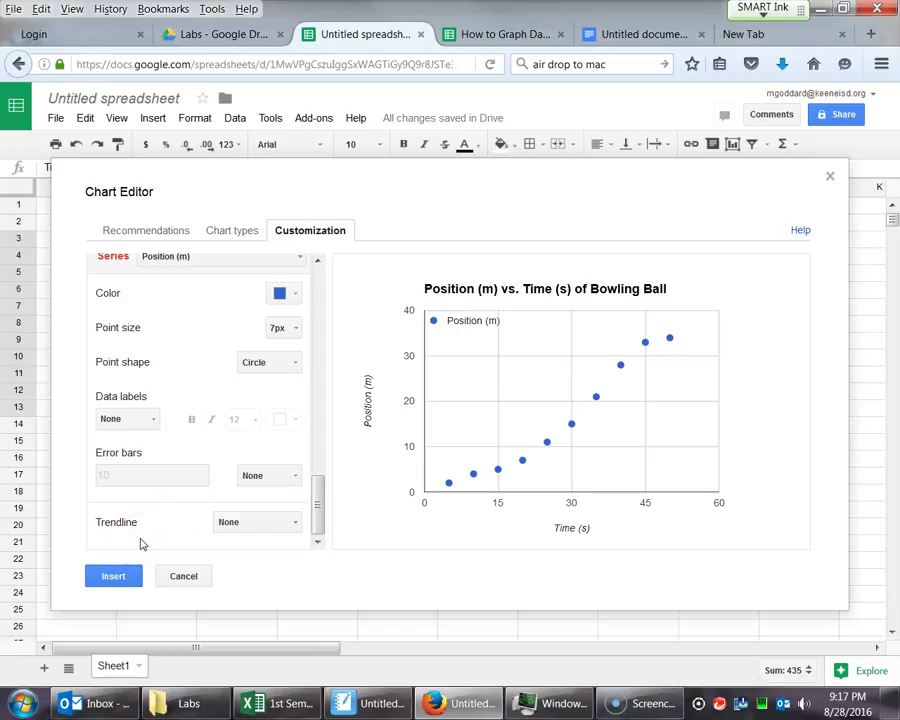
Step: Add a Linear trendline to the position data series and review its label options
click(258, 522)
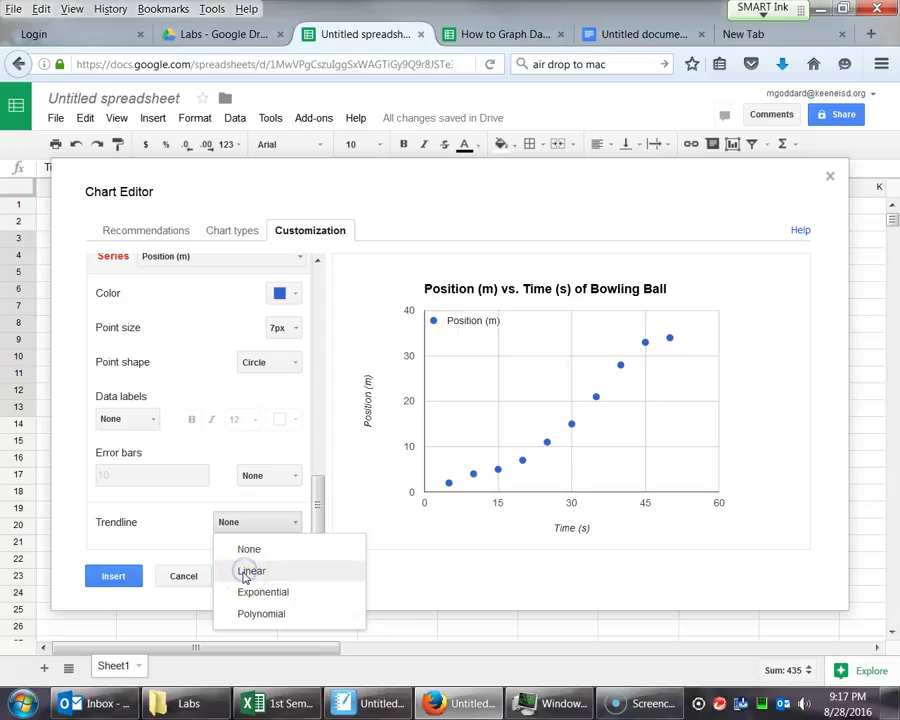
click(249, 571)
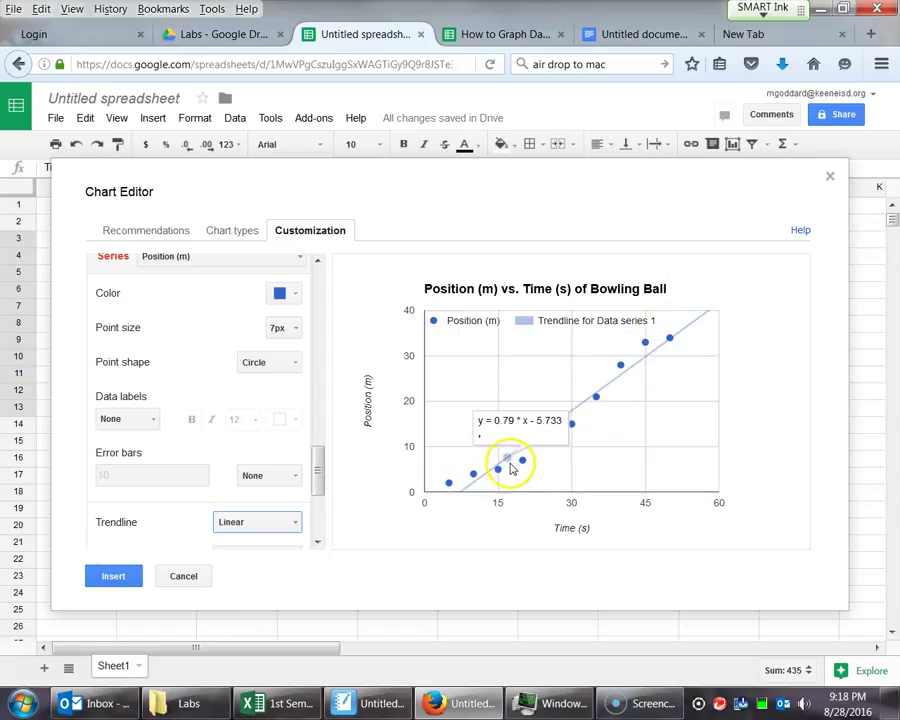
mouse_move(620, 370)
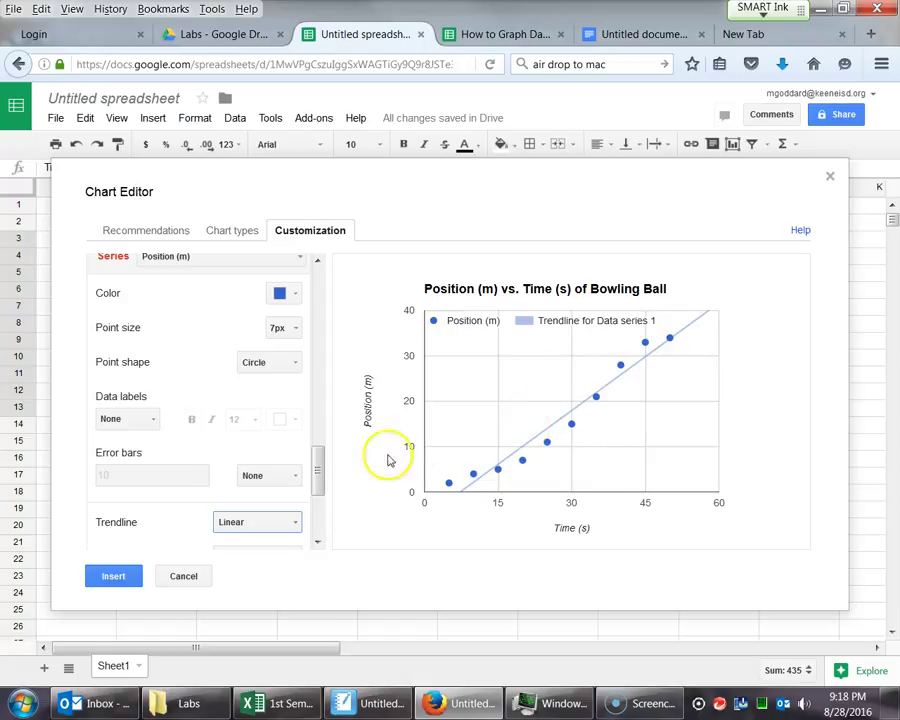
scroll(238, 504, down, 1)
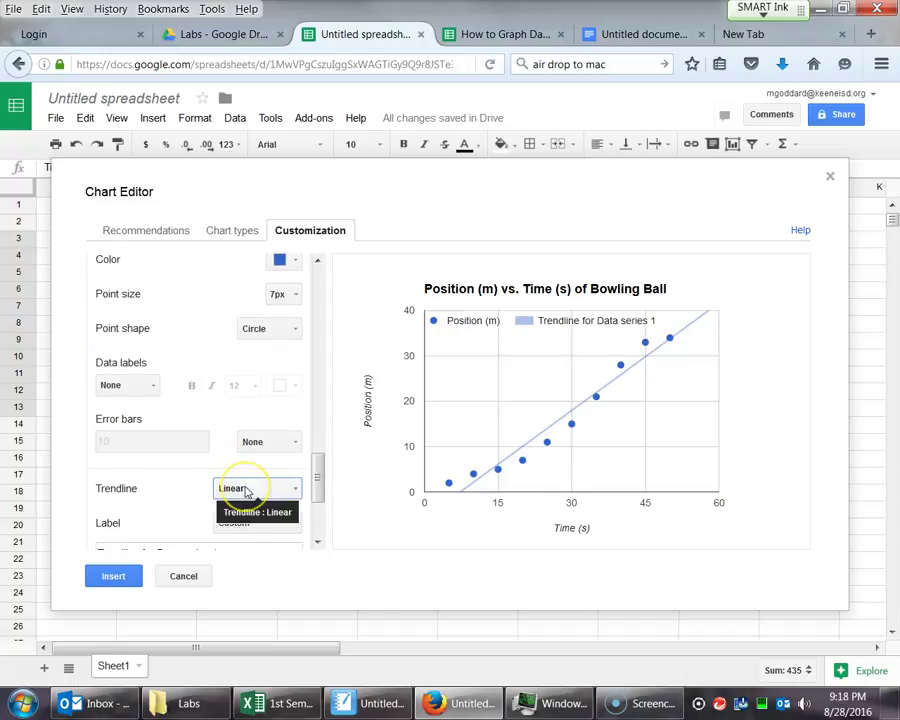
scroll(245, 490, down, 5)
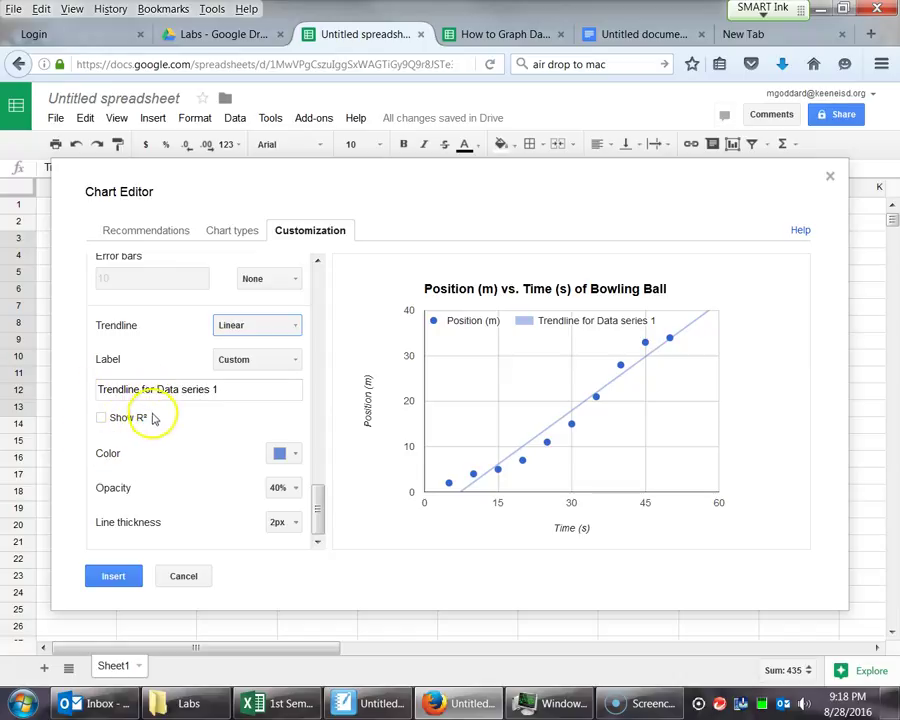
mouse_move(506, 458)
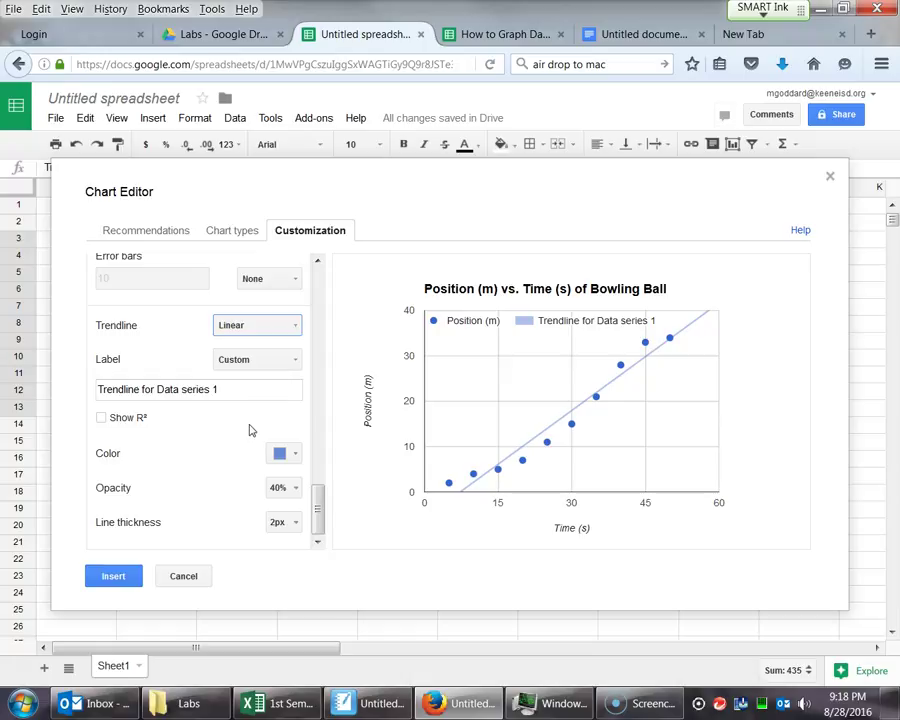
Step: Set the trendline label to Use equation, showing y = 0.79 * x - 5.733
click(243, 362)
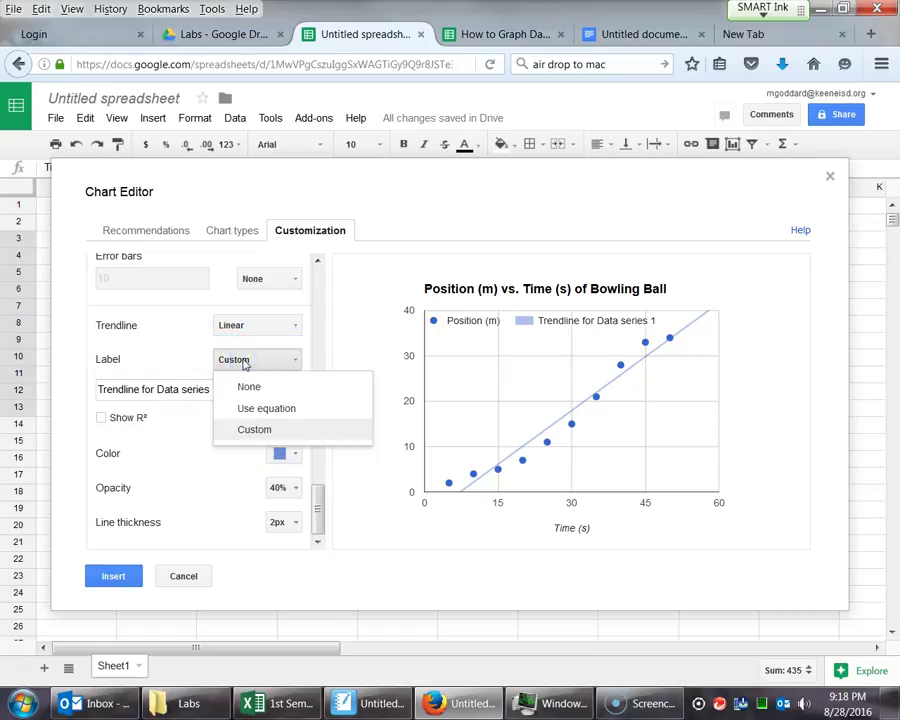
click(247, 389)
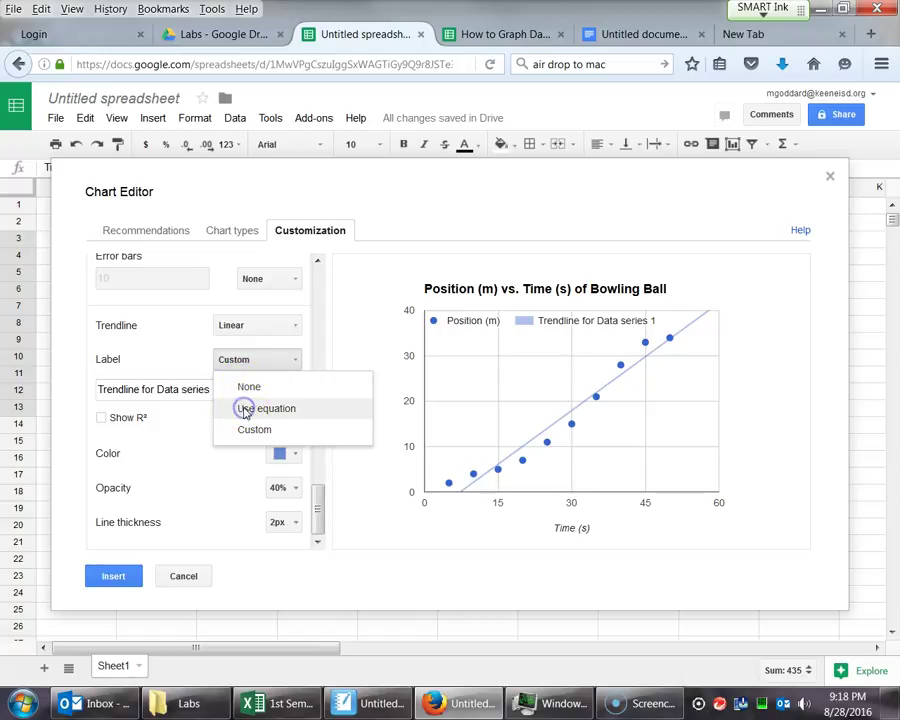
click(245, 409)
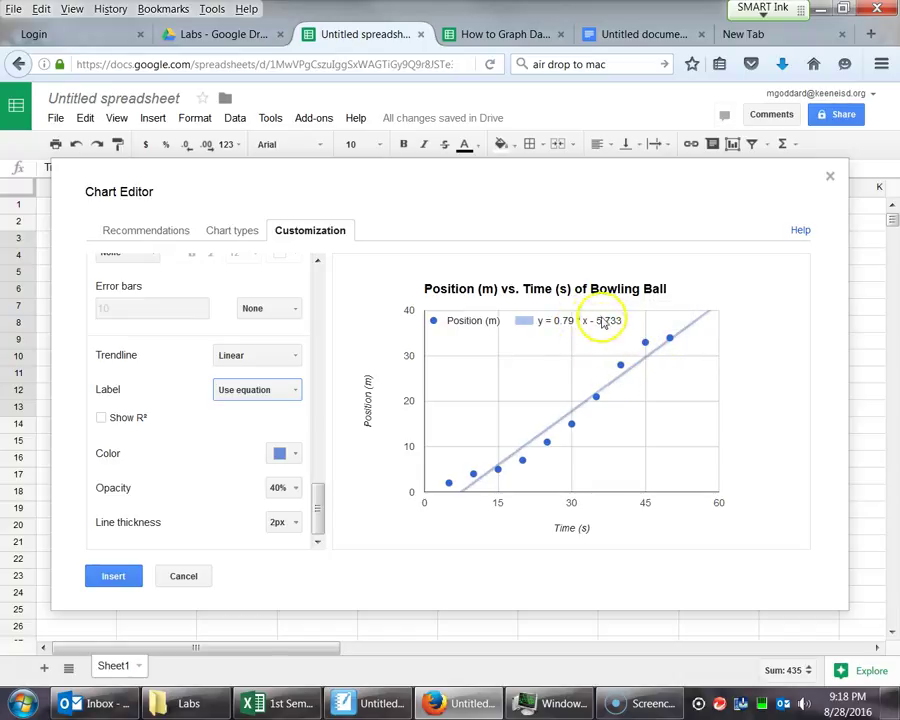
mouse_move(693, 337)
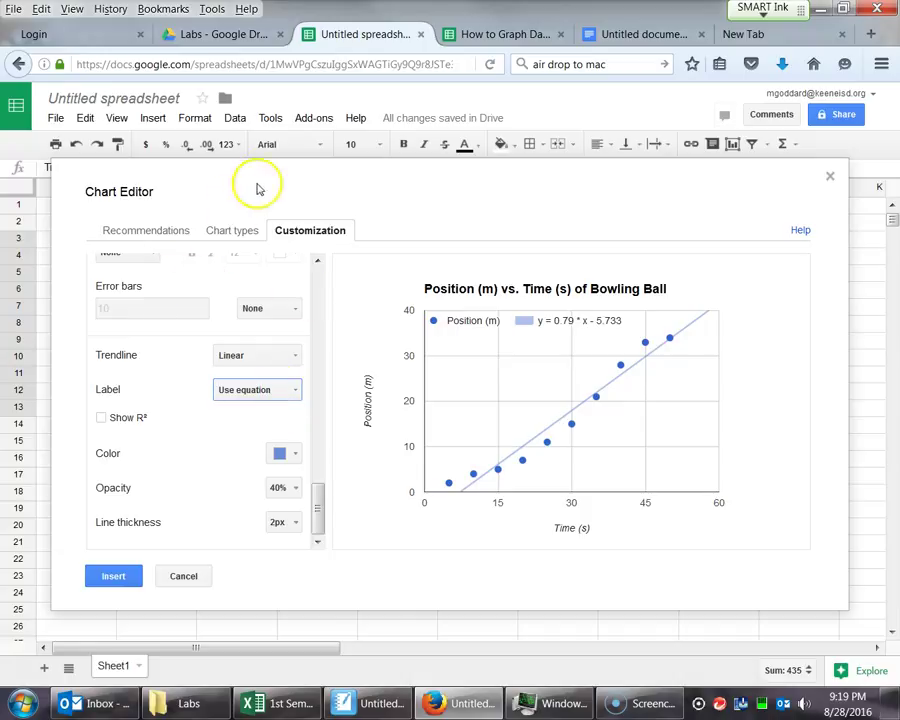
scroll(245, 380, up, 3)
scroll(250, 385, up, 5)
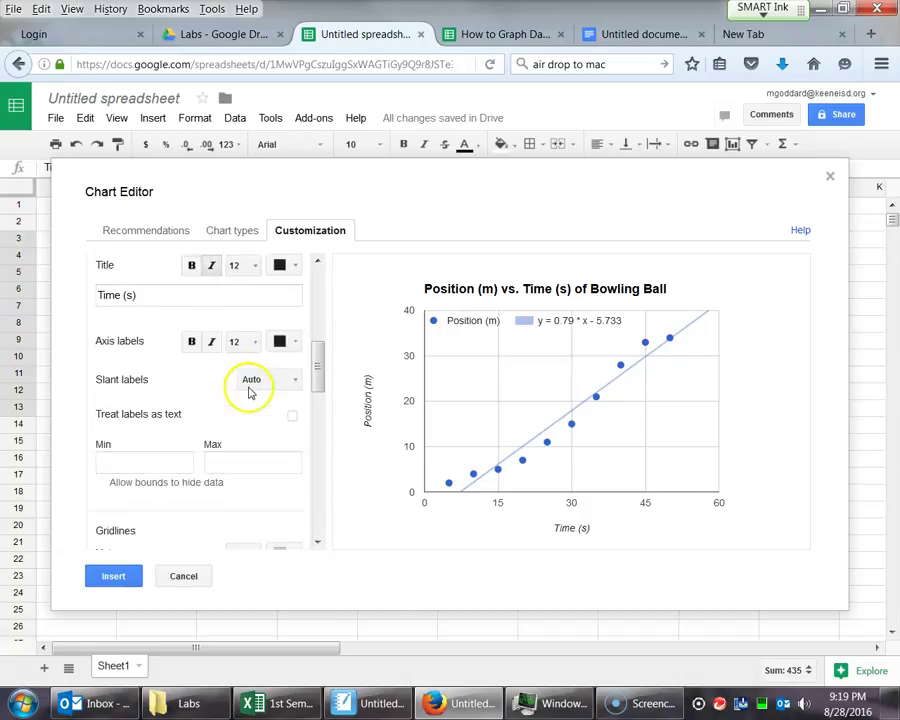
scroll(247, 388, down, 2)
scroll(236, 410, down, 10)
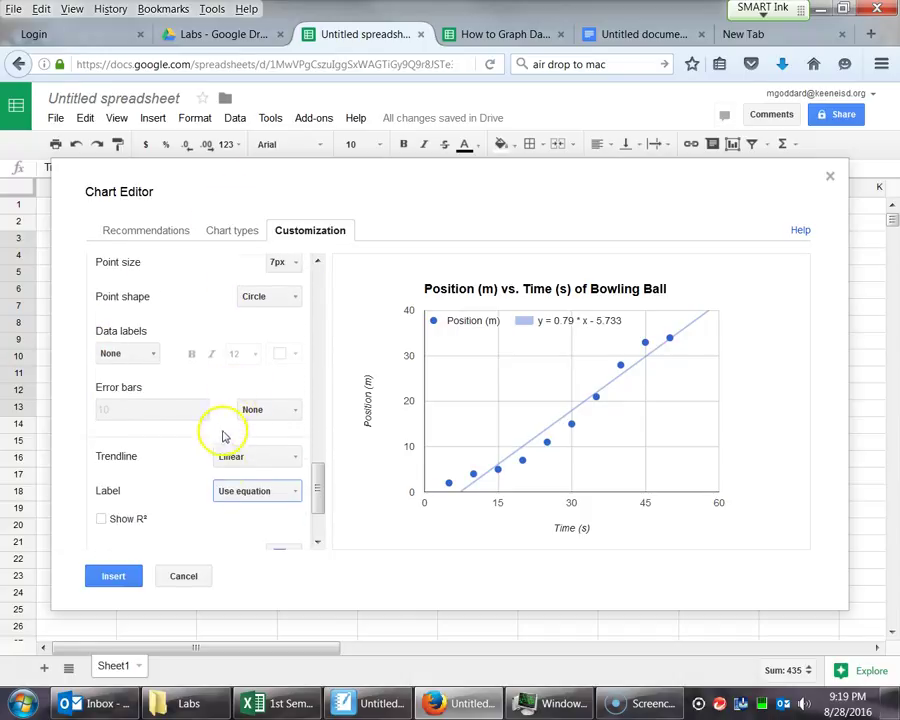
Step: Insert the chart and drag it right of the data table, over columns D–J
click(116, 577)
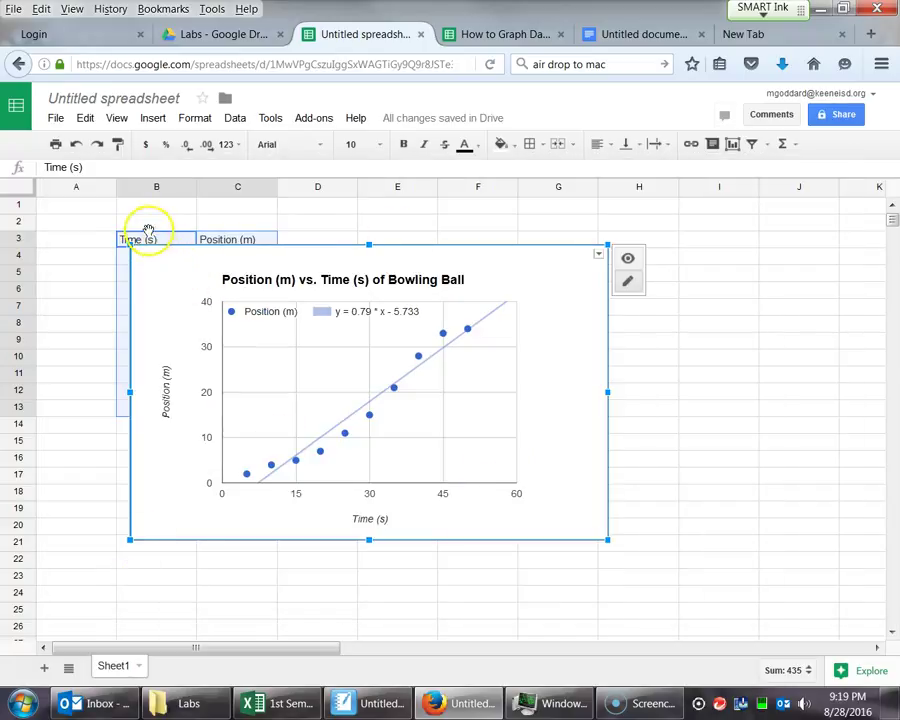
drag(160, 270, 327, 253)
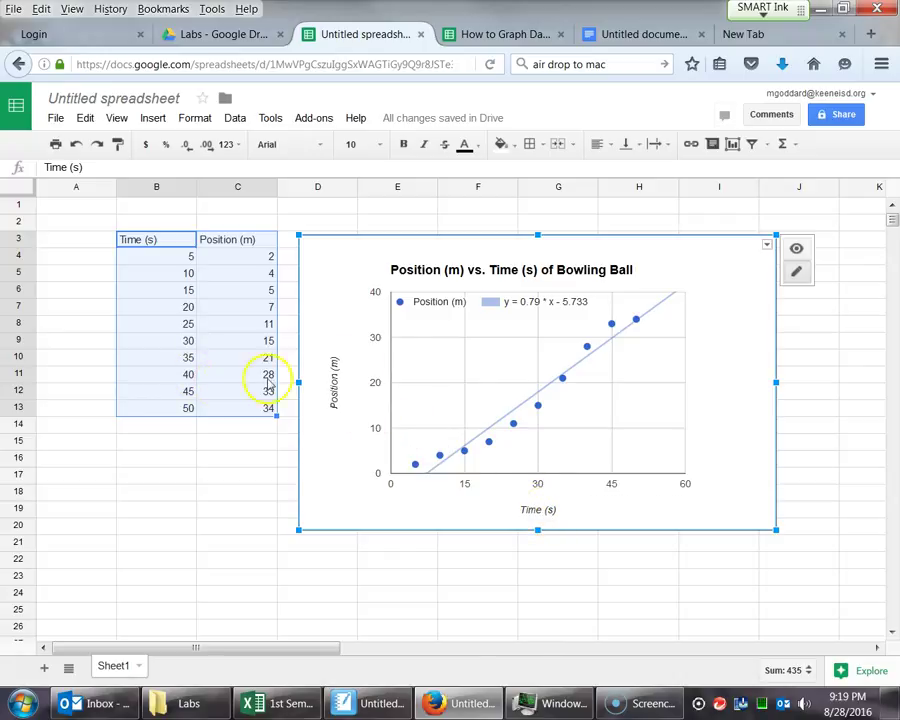
Step: Inspect the chart title, Position (m) and Time (s) axis titles and legend, then open the chart menu
click(797, 249)
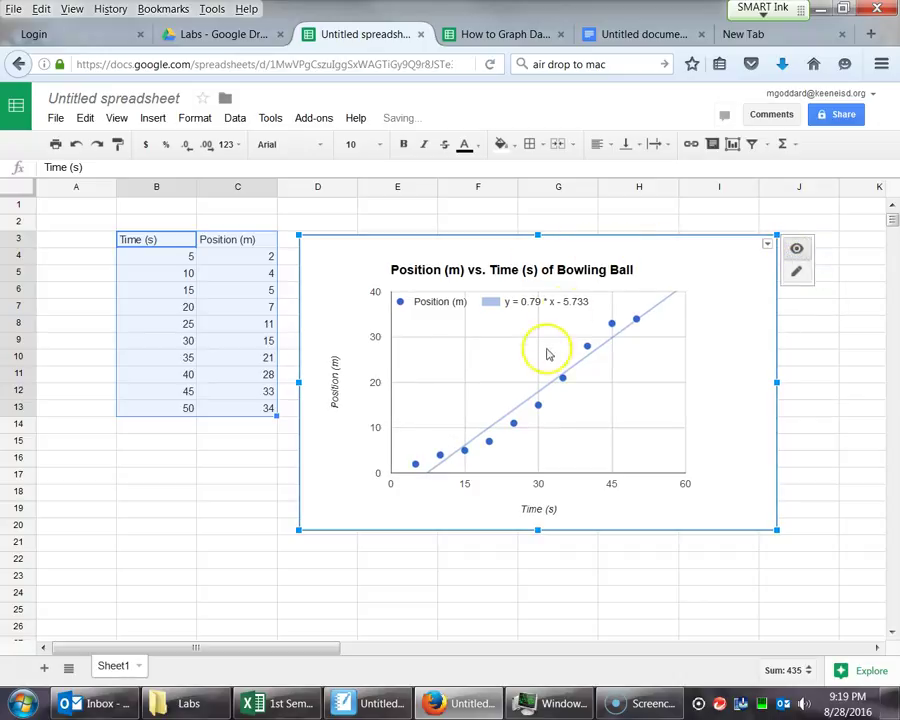
click(799, 273)
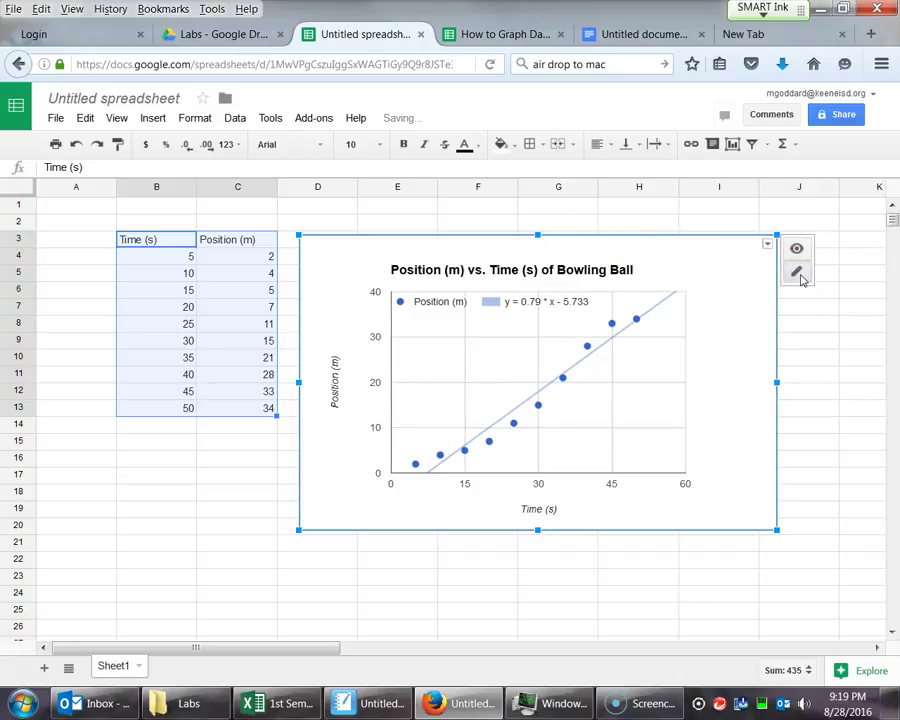
click(629, 277)
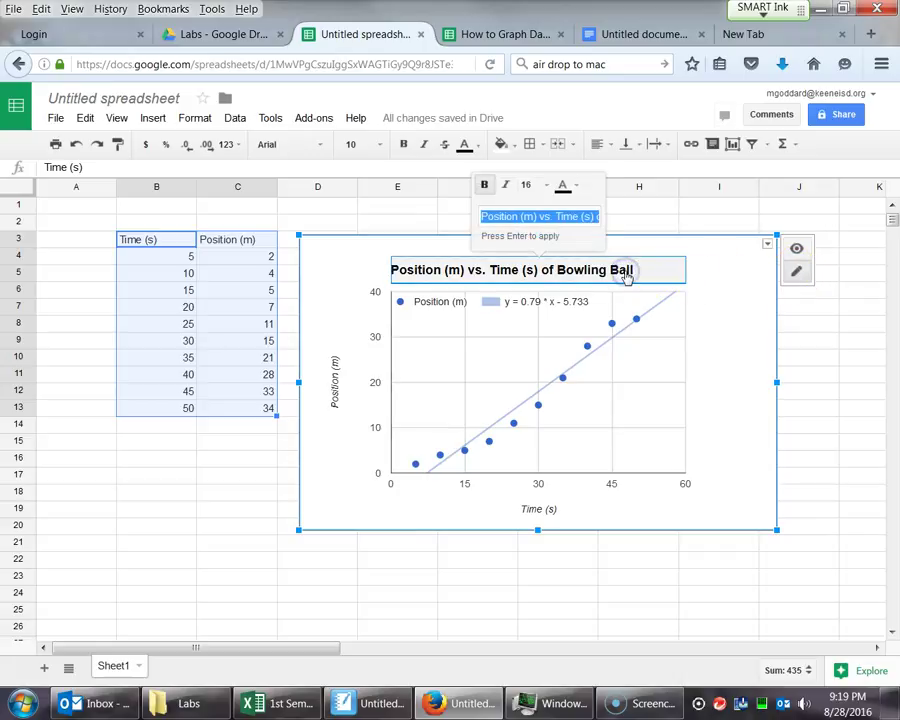
click(335, 368)
click(519, 510)
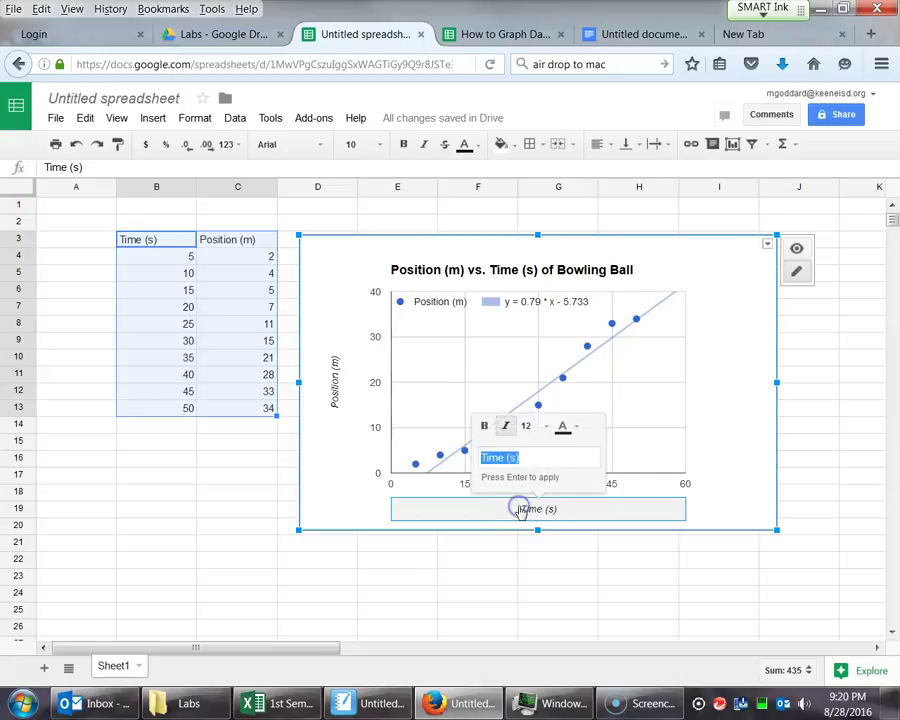
click(586, 303)
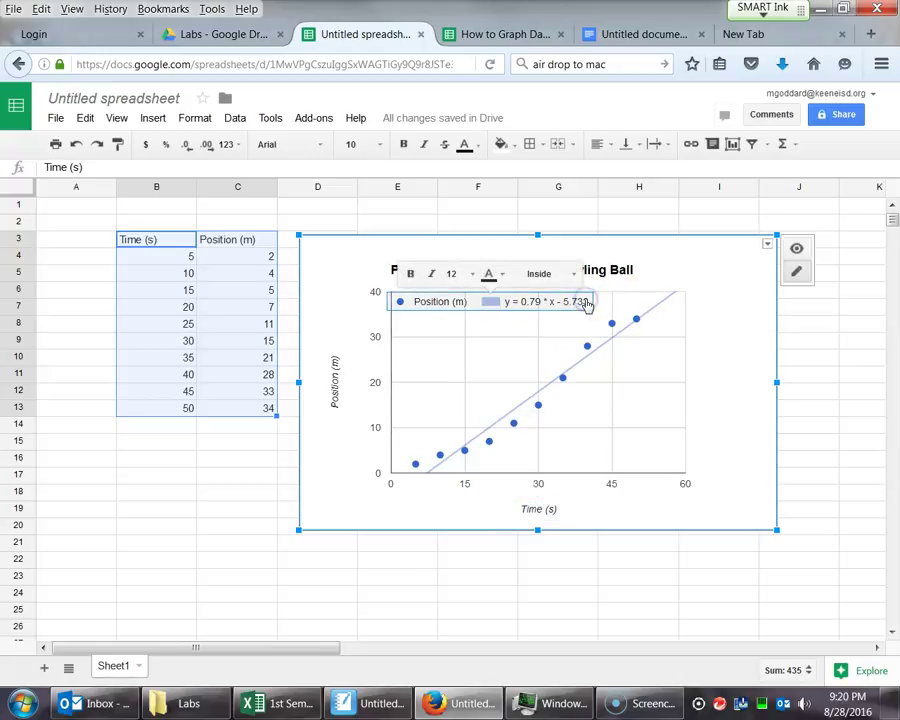
click(767, 247)
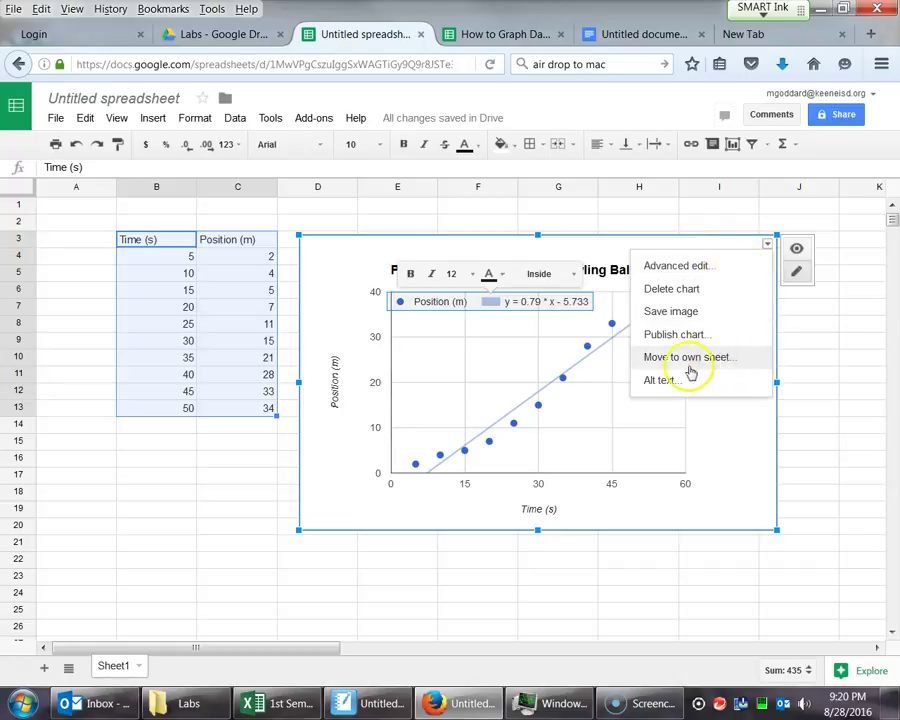
Step: Reopen the chart via Advanced edit, review the Customization settings and Update without changes
click(660, 266)
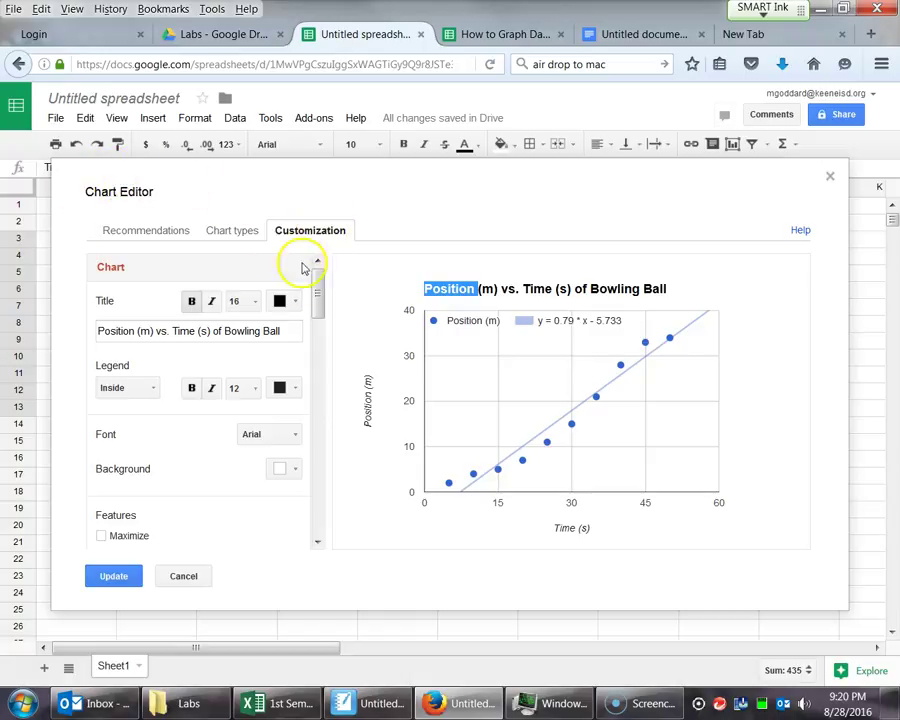
scroll(290, 414, down, 5)
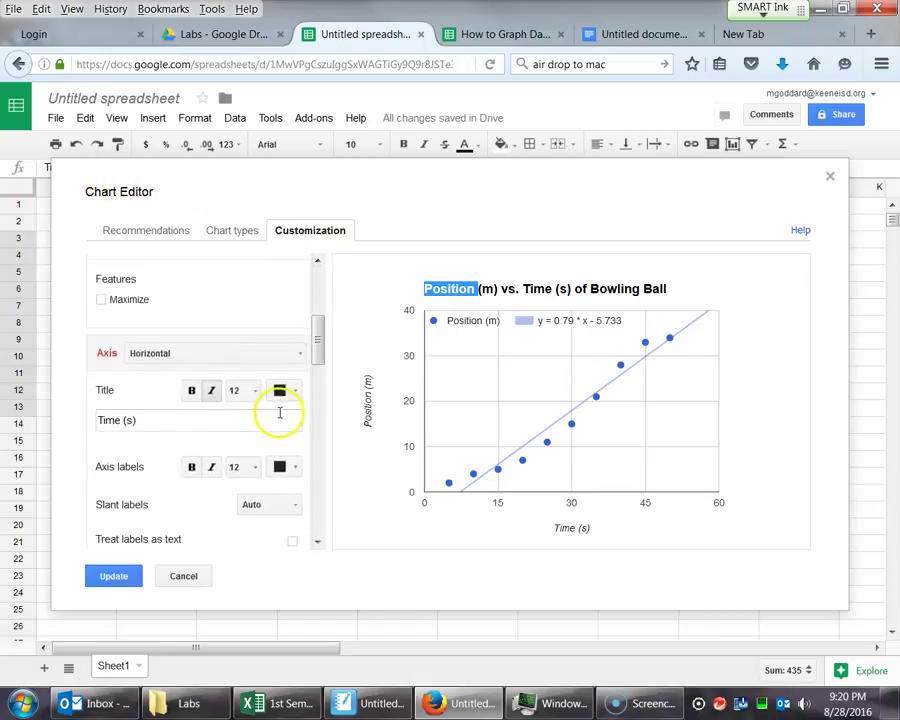
scroll(290, 412, down, 10)
scroll(296, 420, up, 3)
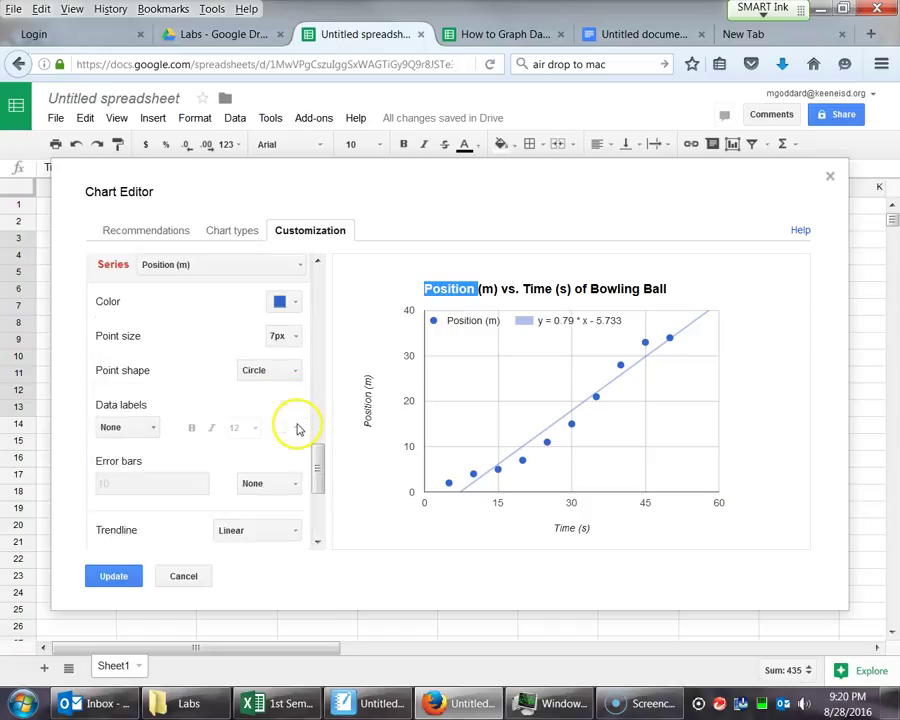
scroll(298, 426, up, 12)
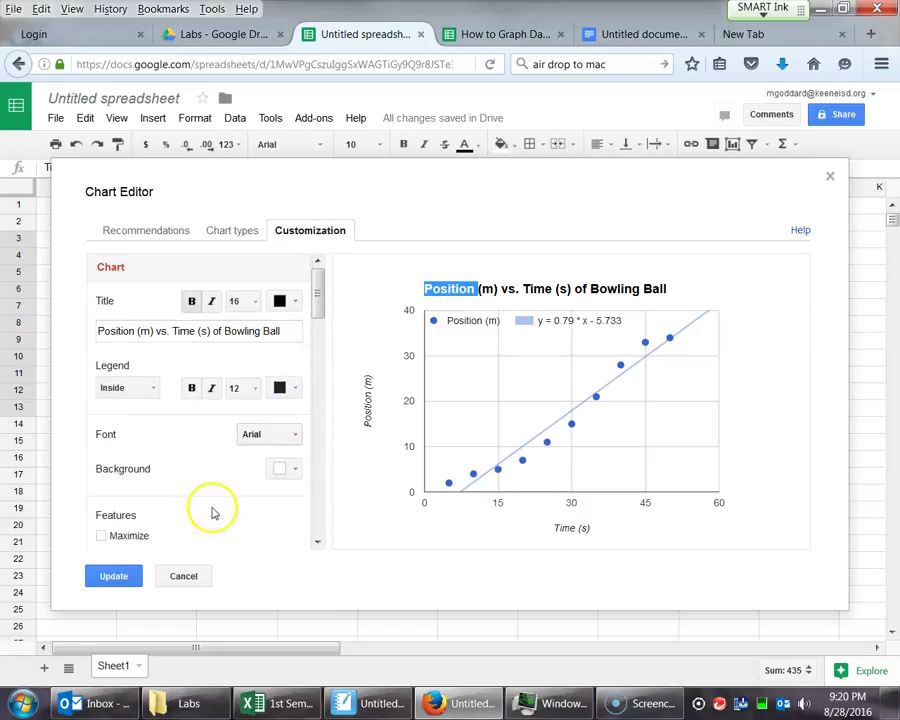
click(113, 576)
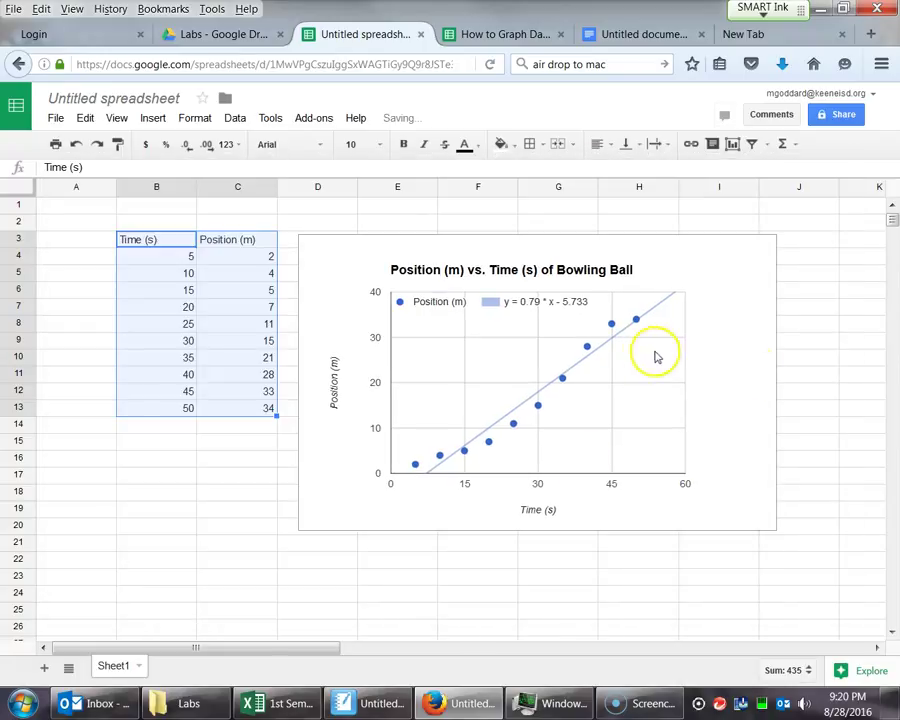
click(740, 270)
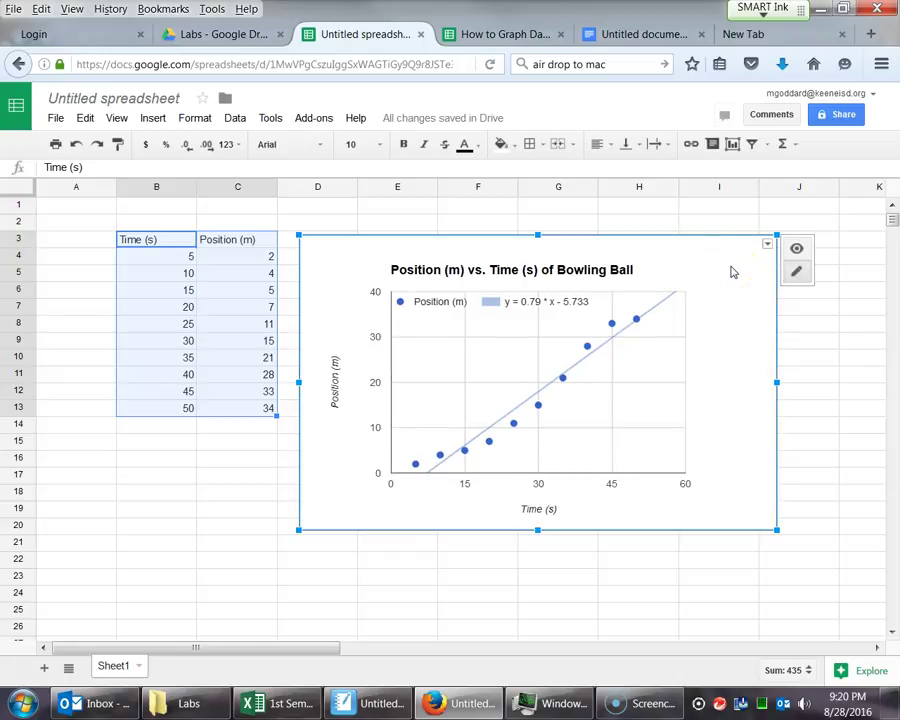
click(622, 67)
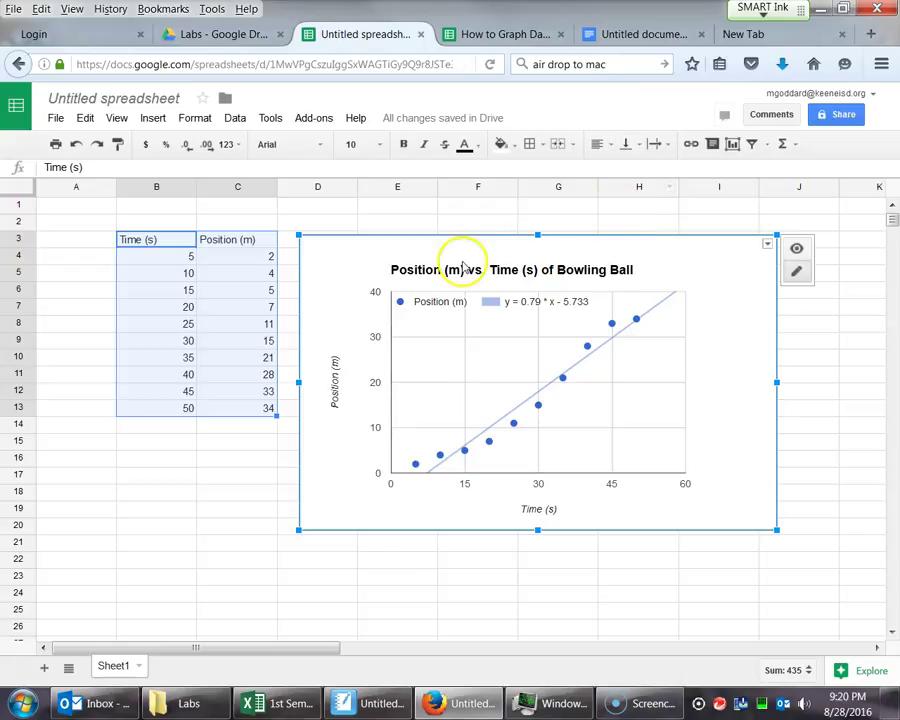
click(615, 36)
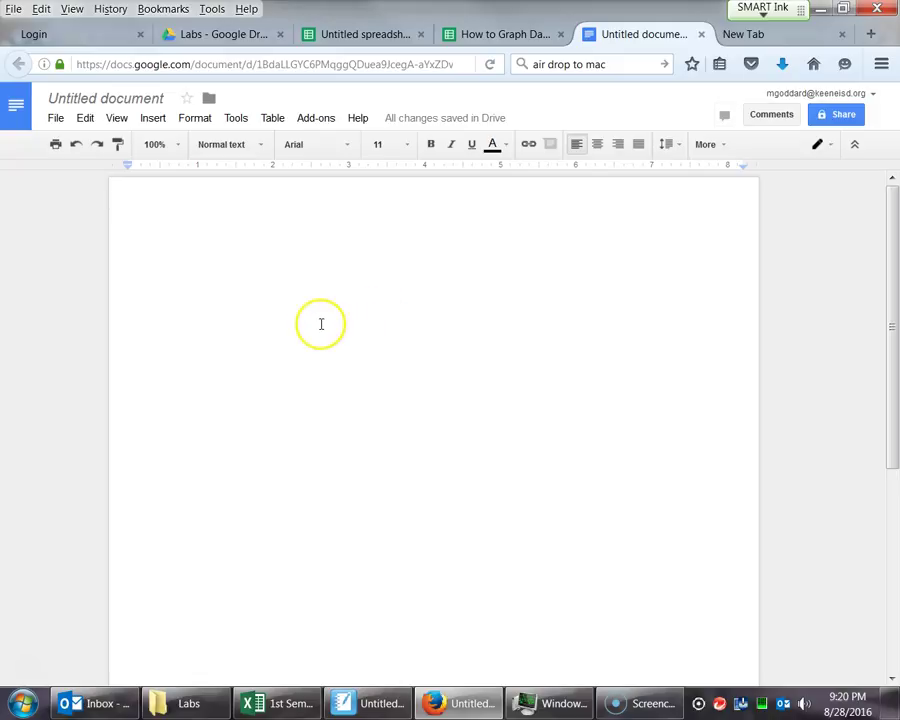
click(357, 35)
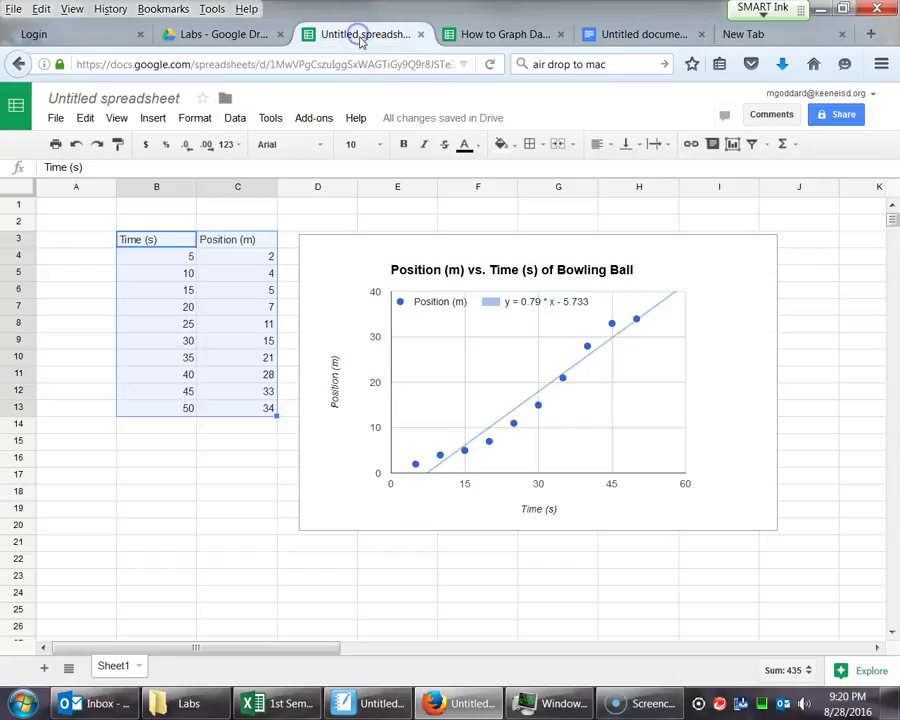
click(350, 272)
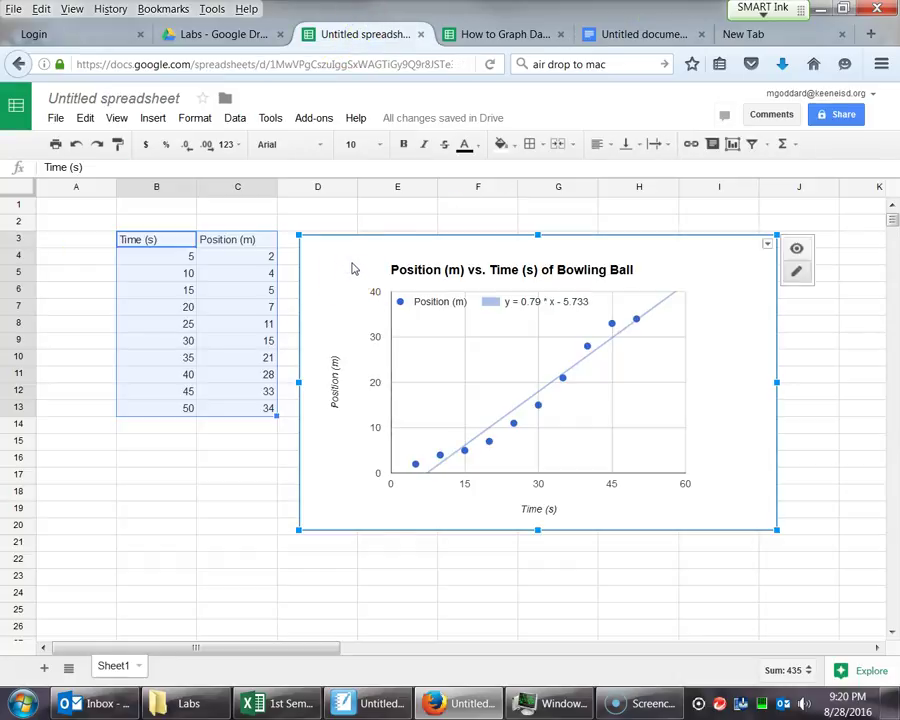
click(335, 209)
click(349, 279)
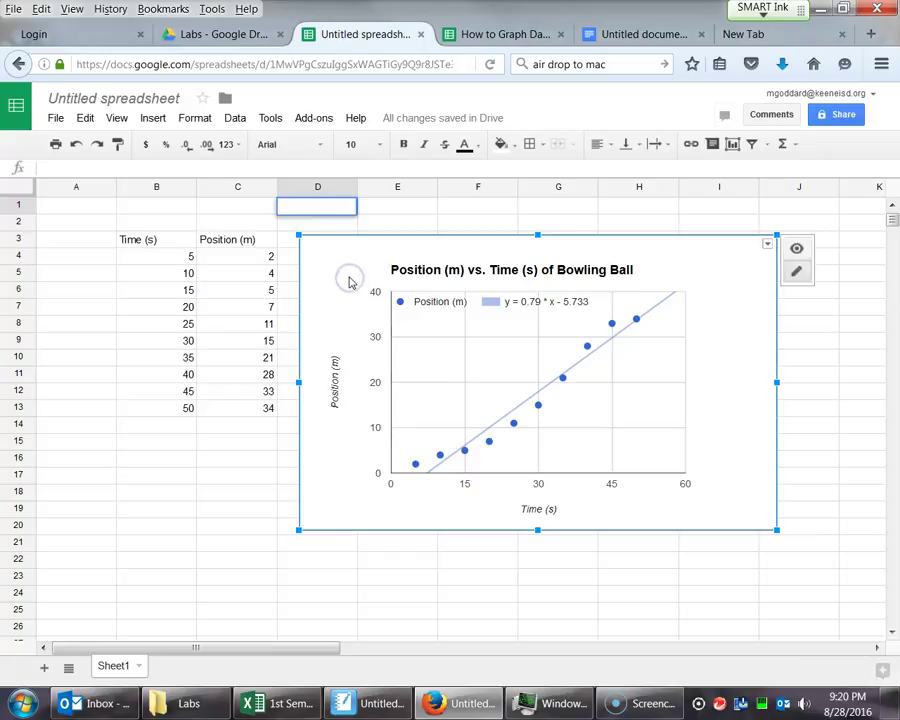
click(615, 34)
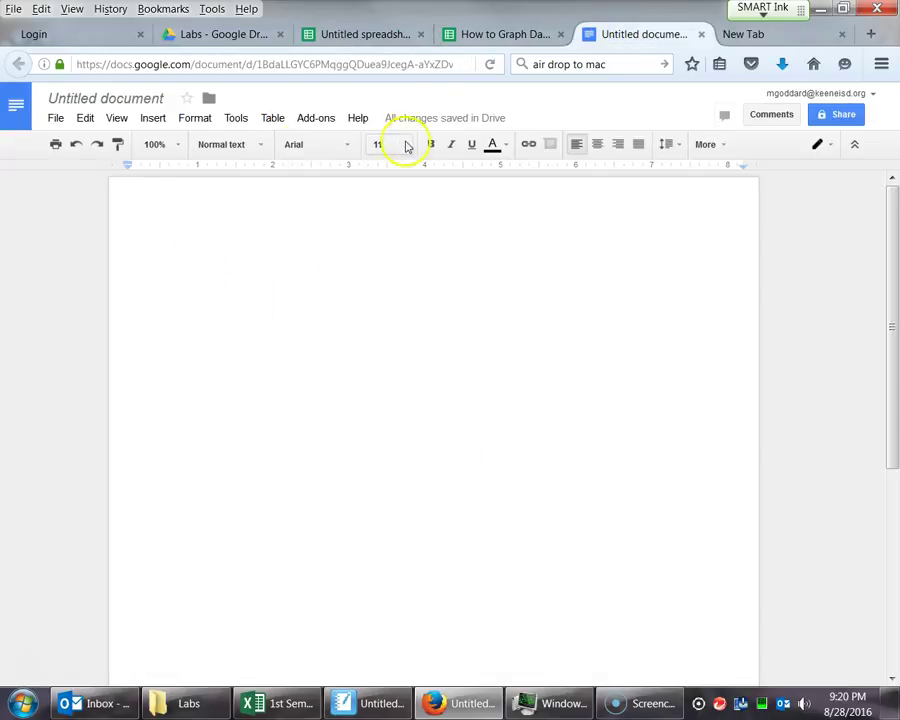
click(470, 35)
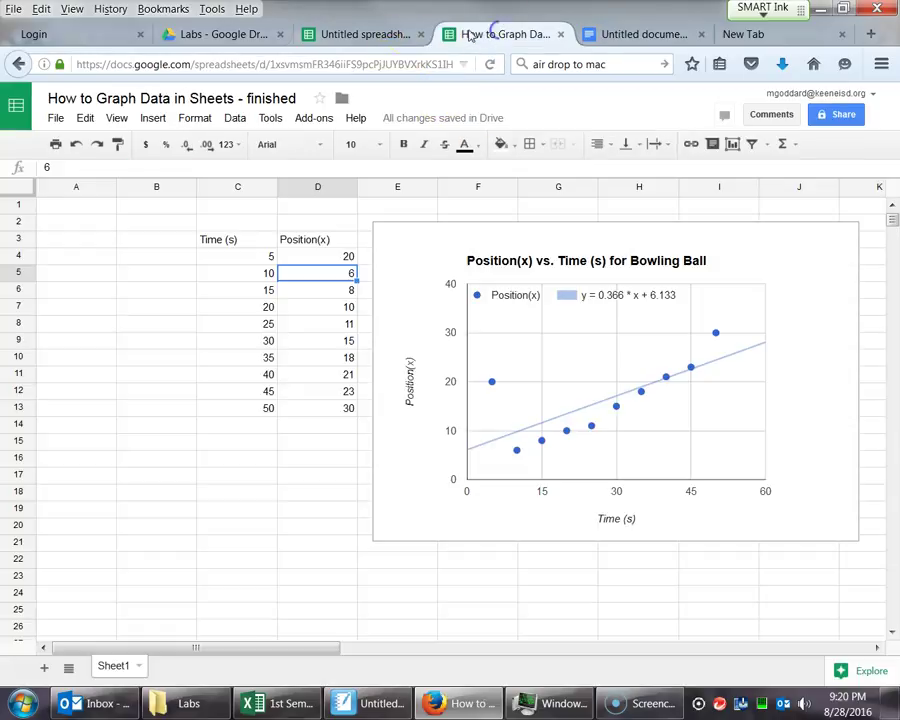
click(374, 35)
click(336, 270)
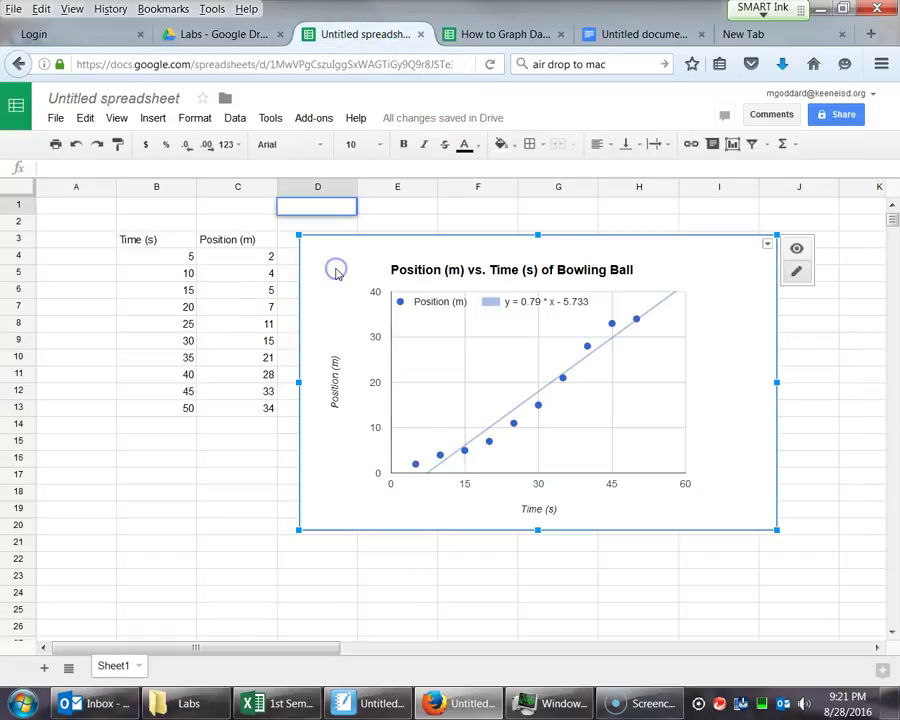
Step: Rename the spreadsheet to 'Sample Graph for Bowling Ball Lab' and select the trendline chart
click(122, 98)
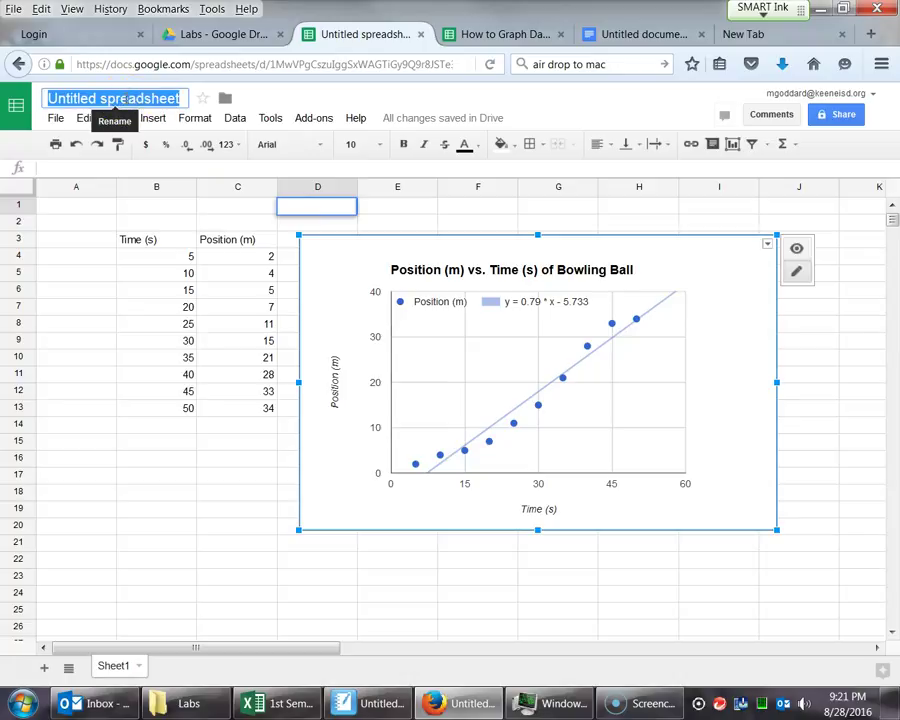
text(Samp)
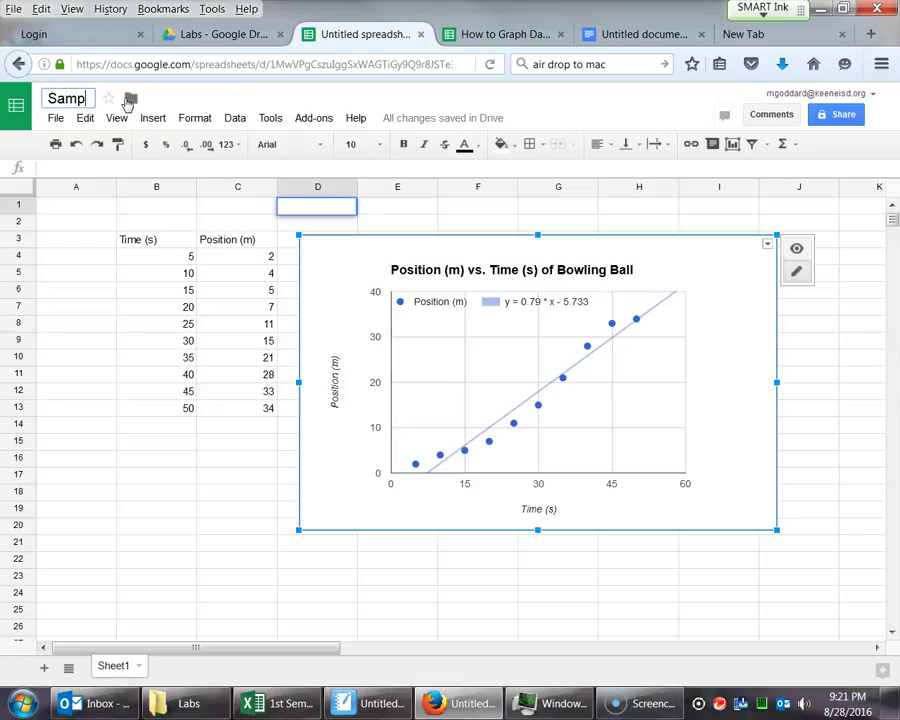
text(le Graph)
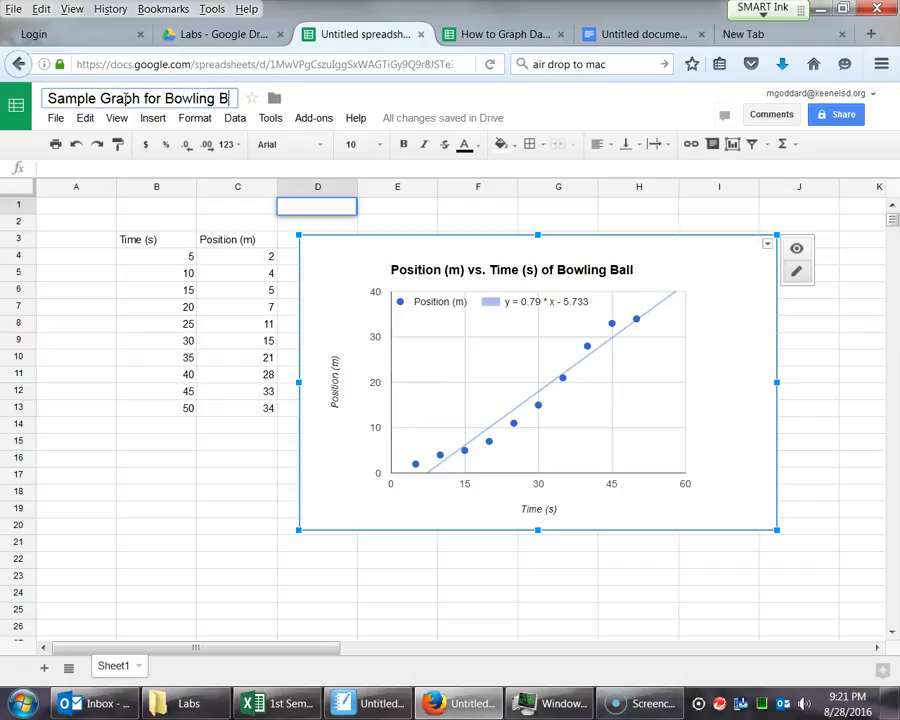
text(for Bowling Ball Lab)
key(Return)
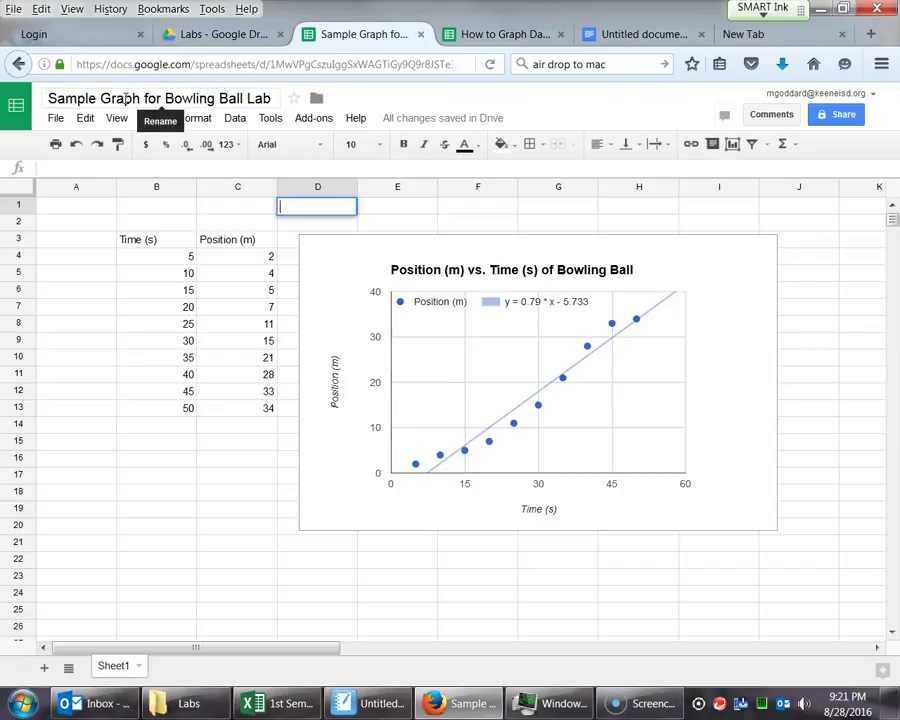
click(436, 223)
click(360, 264)
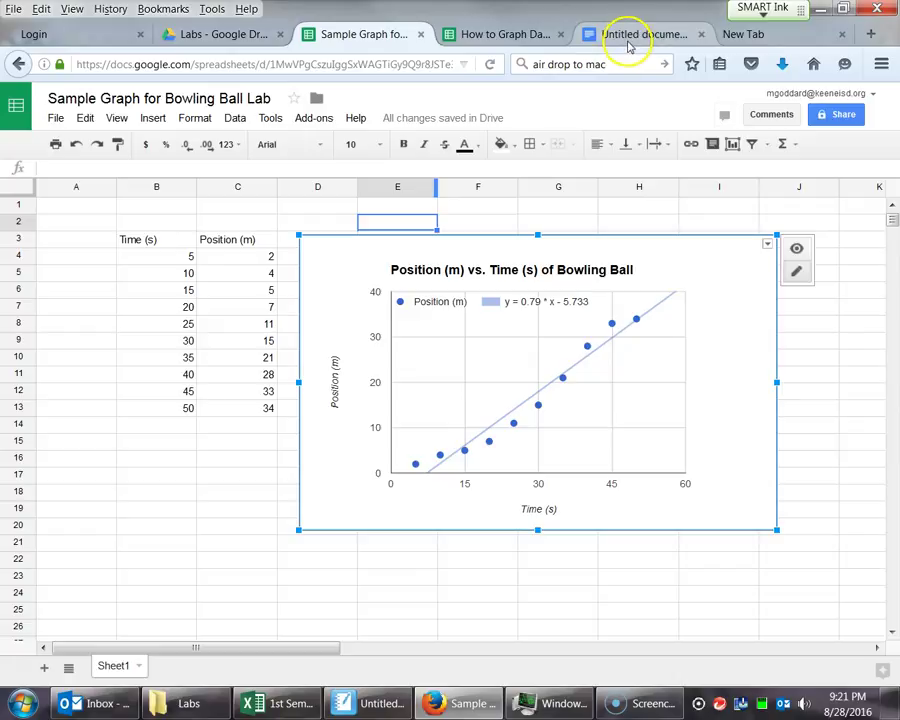
click(766, 248)
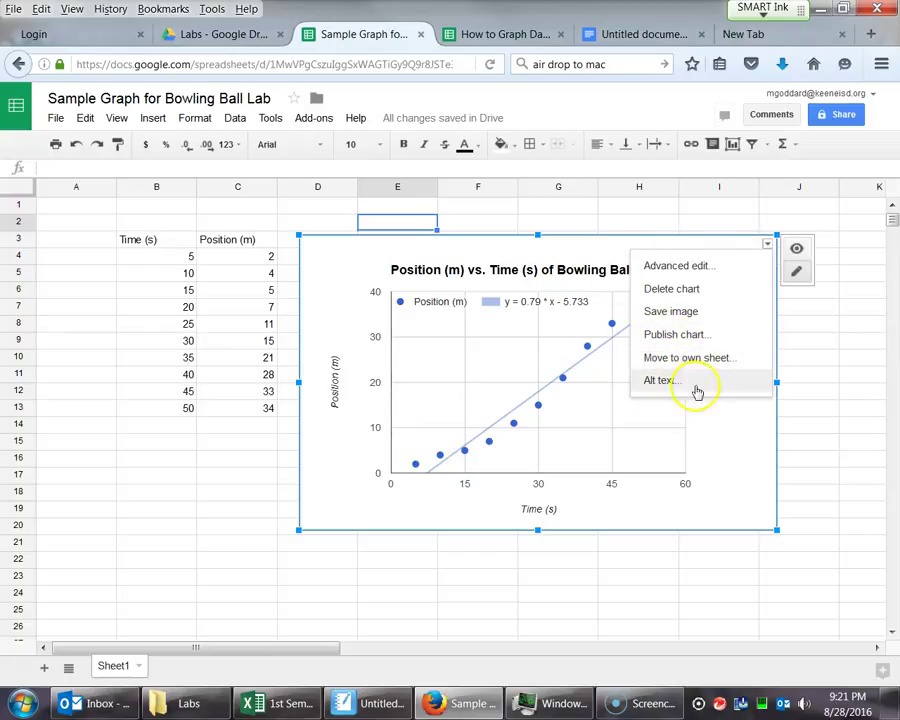
click(717, 427)
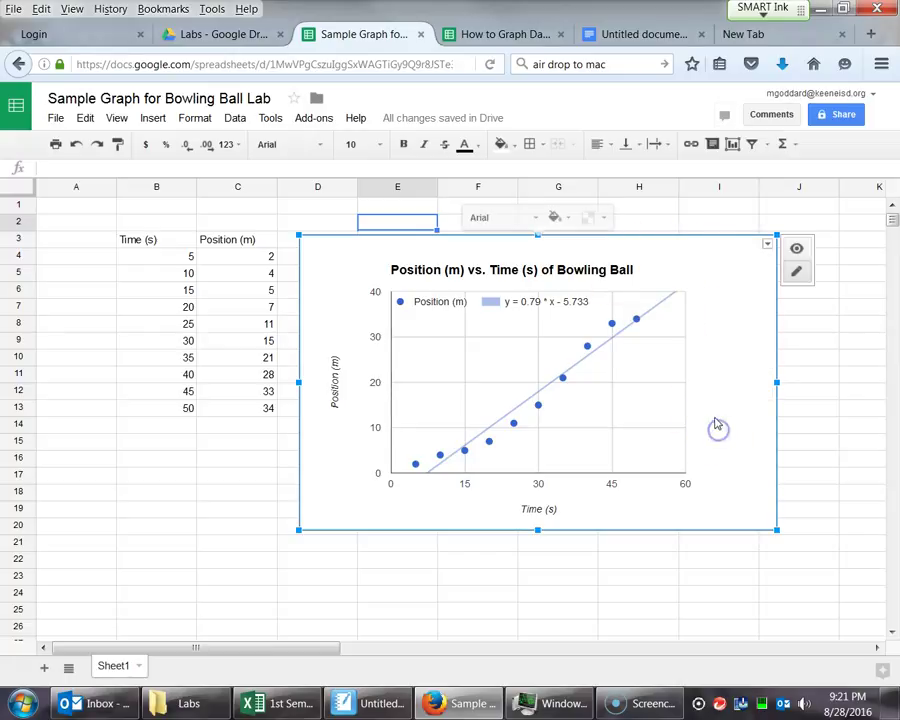
click(697, 219)
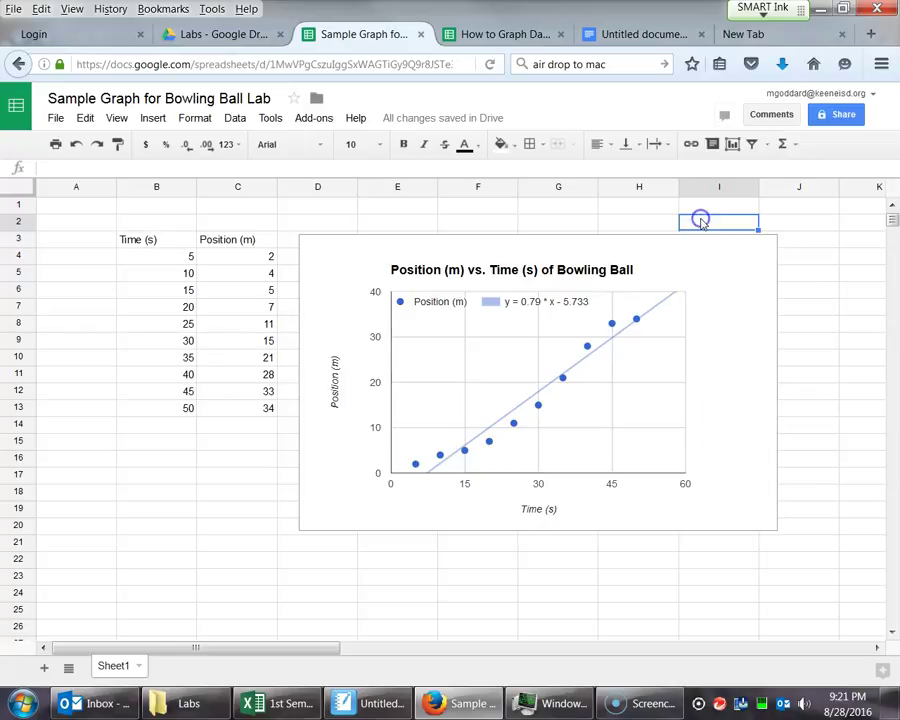
Step: In the untitled document, choose Insert > Chart > From Sheets
click(621, 38)
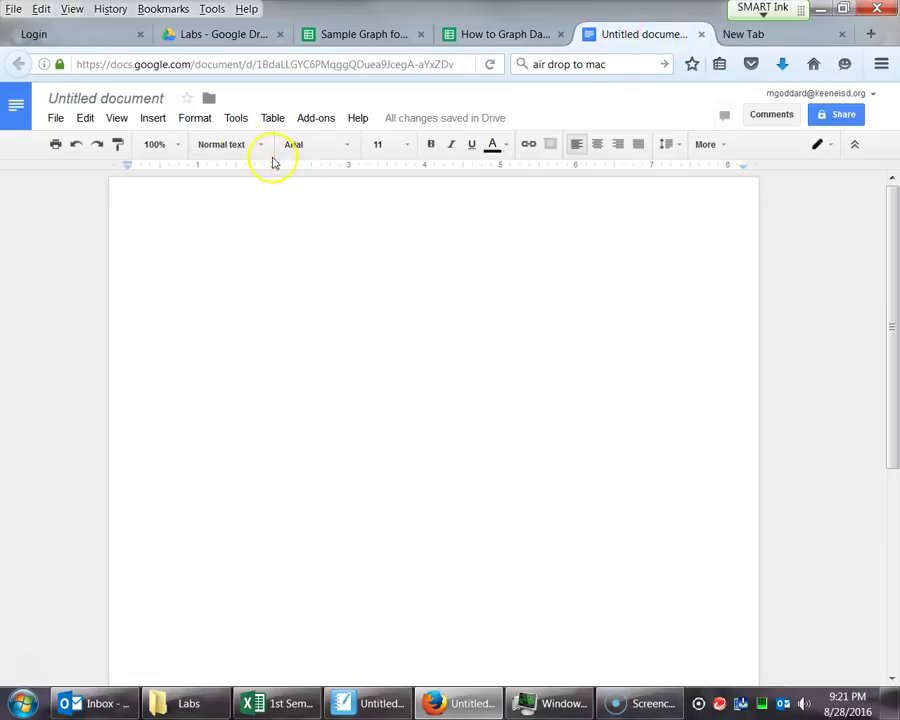
click(153, 119)
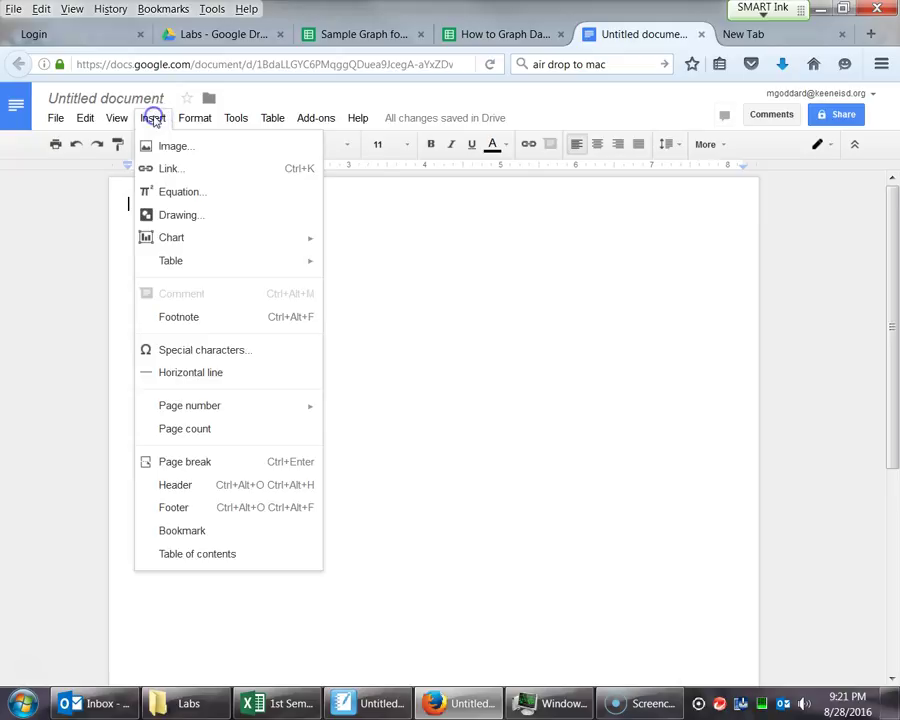
mouse_move(161, 241)
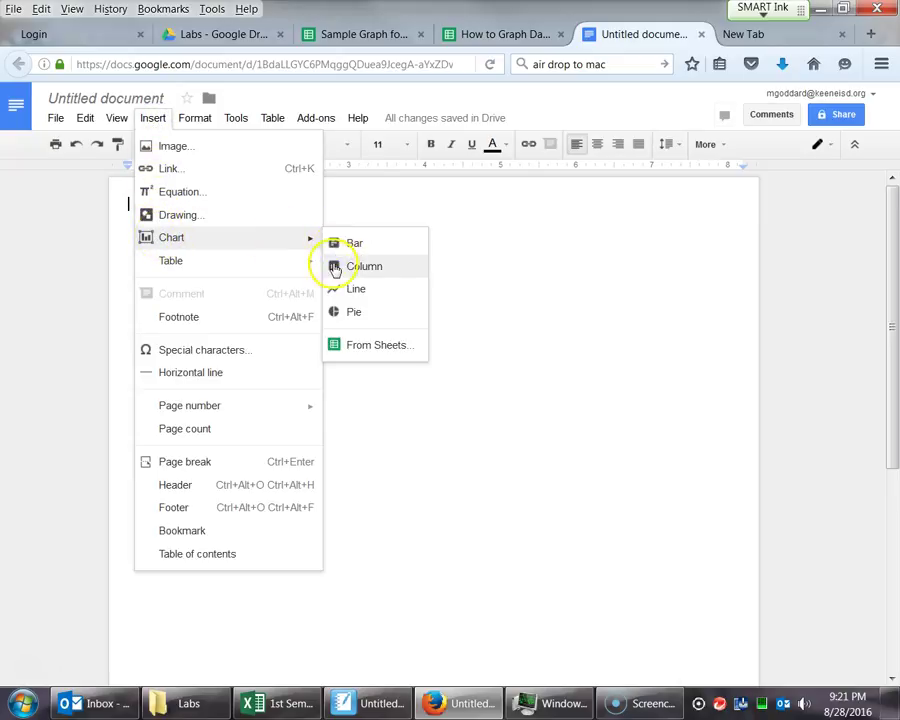
click(341, 346)
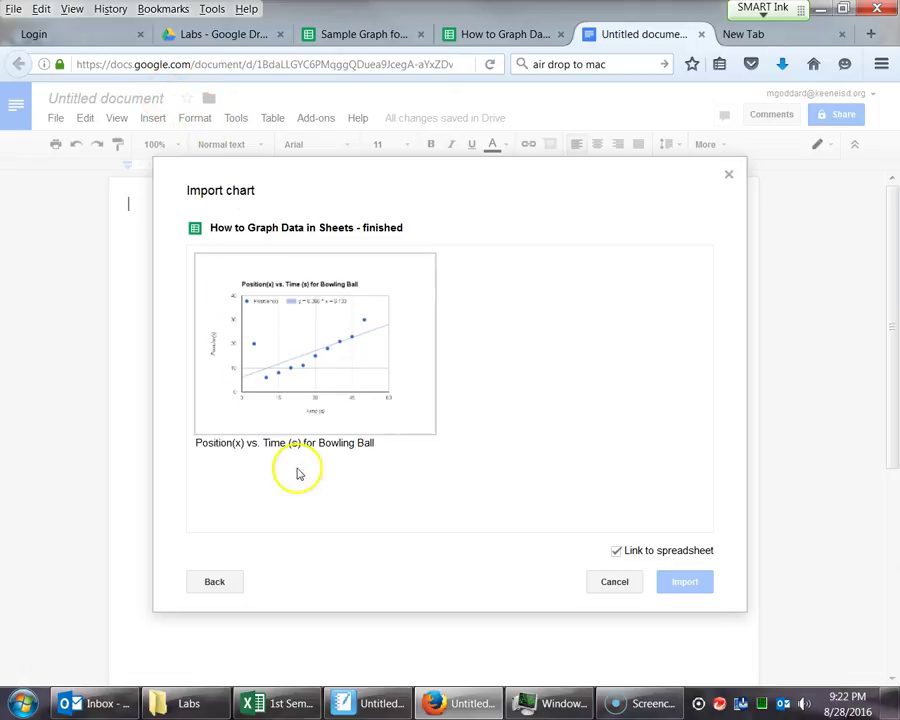
Step: Import the Position (m) vs. Time (s) chart from 'Sample Graph for Bowling Ball Lab', linked to the spreadsheet
click(215, 582)
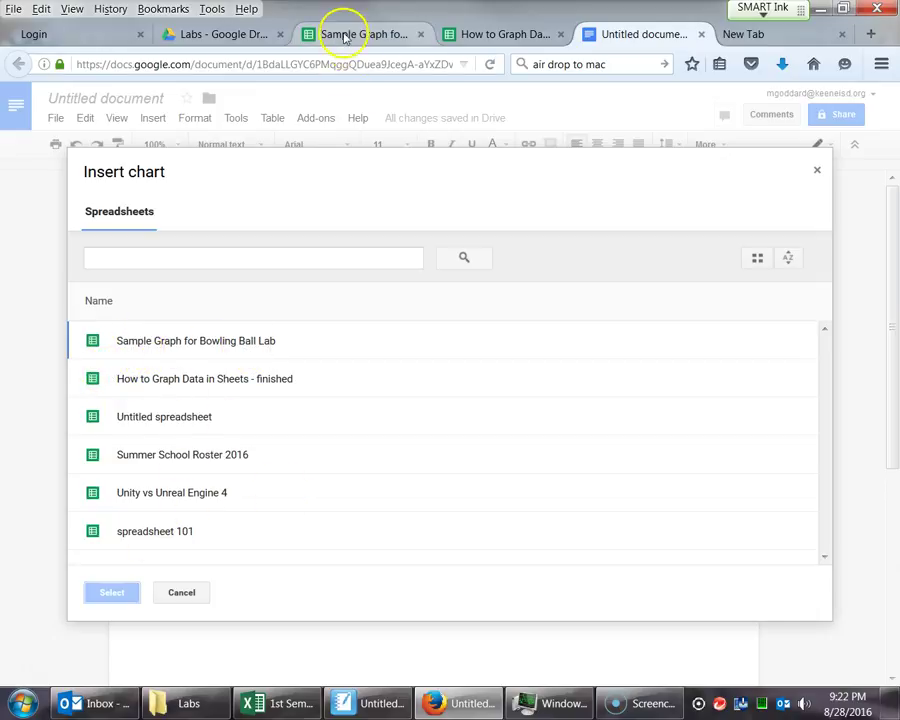
click(198, 342)
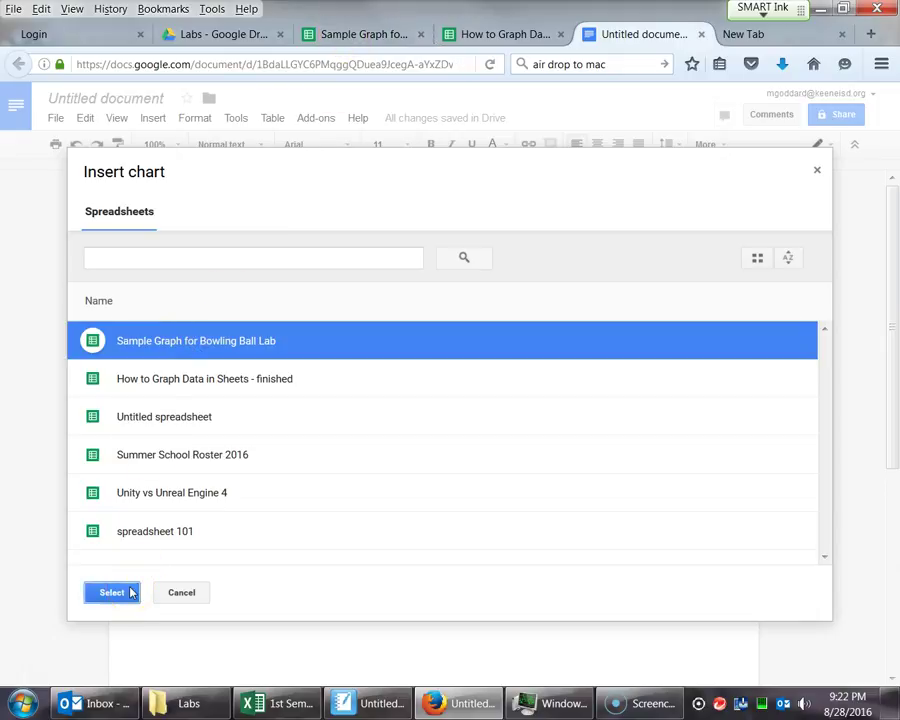
click(112, 593)
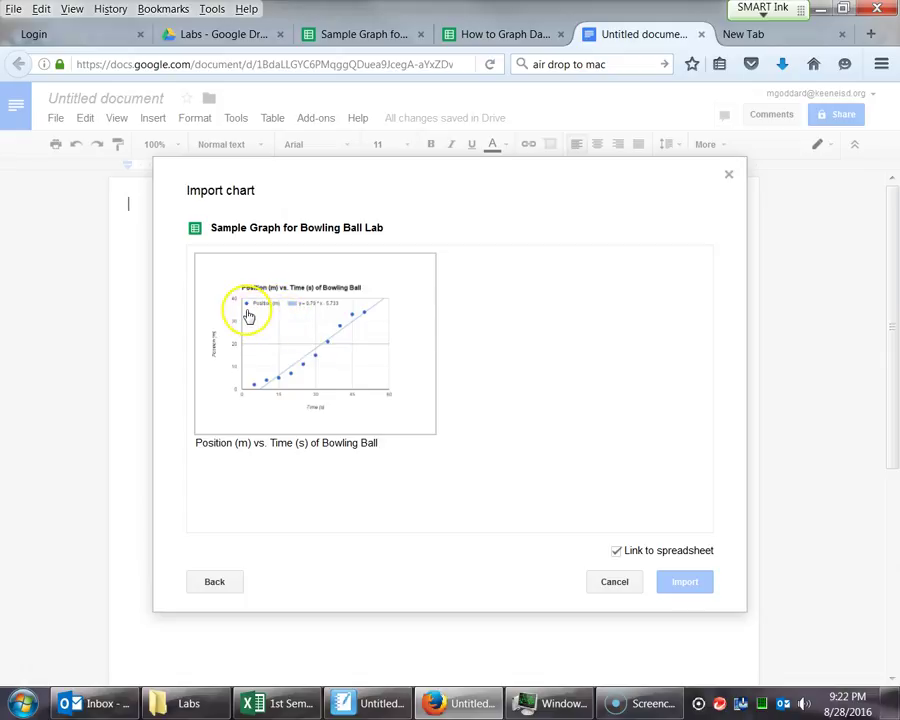
click(248, 313)
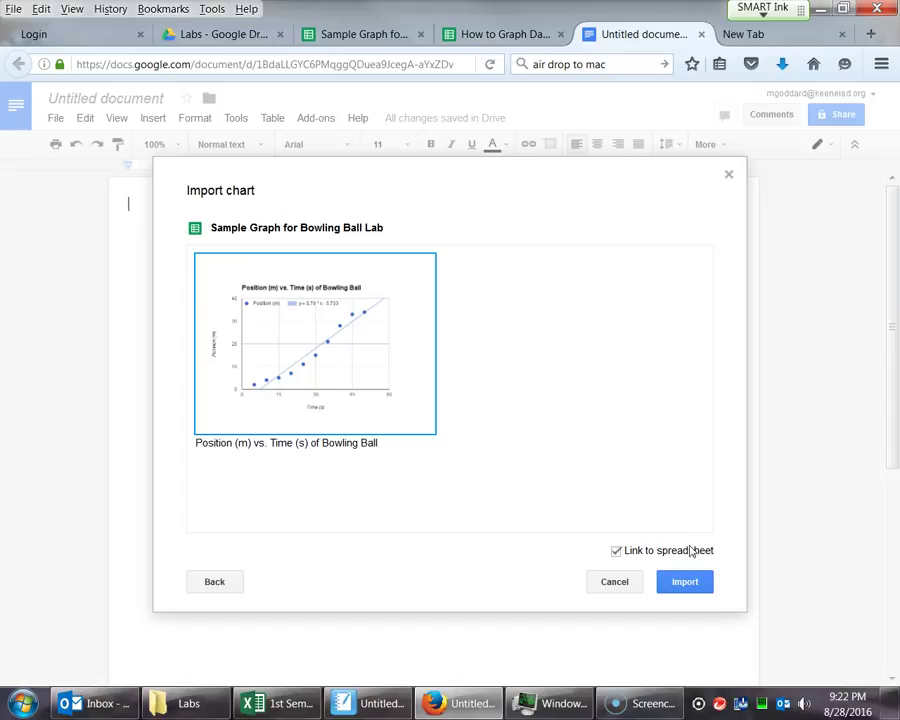
click(371, 46)
click(686, 584)
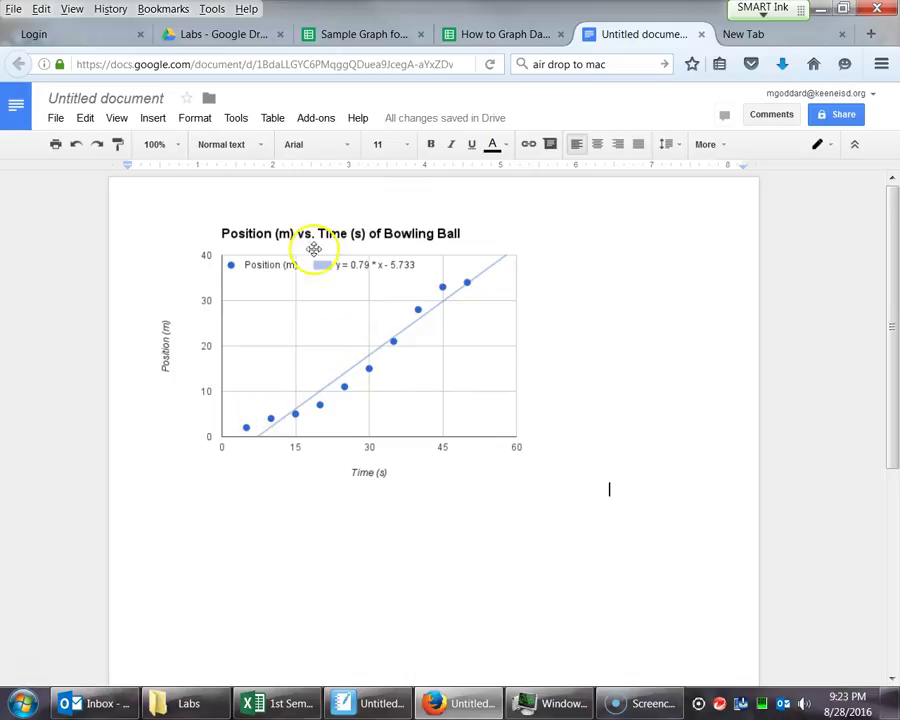
Step: Shrink the imported chart slightly and confirm it opens its source spreadsheet
click(397, 312)
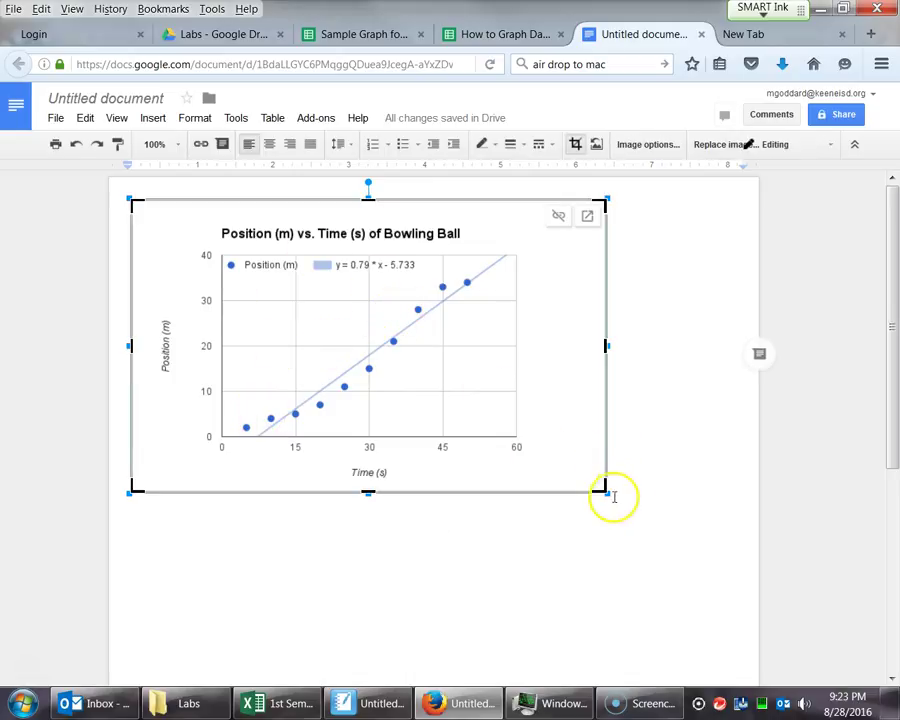
drag(606, 489, 580, 488)
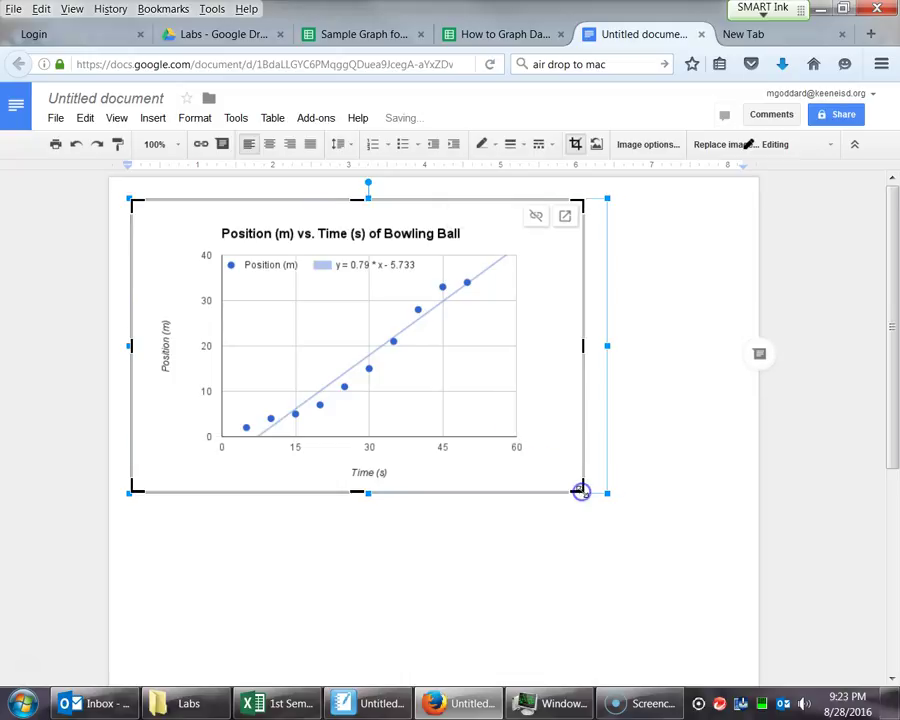
click(567, 218)
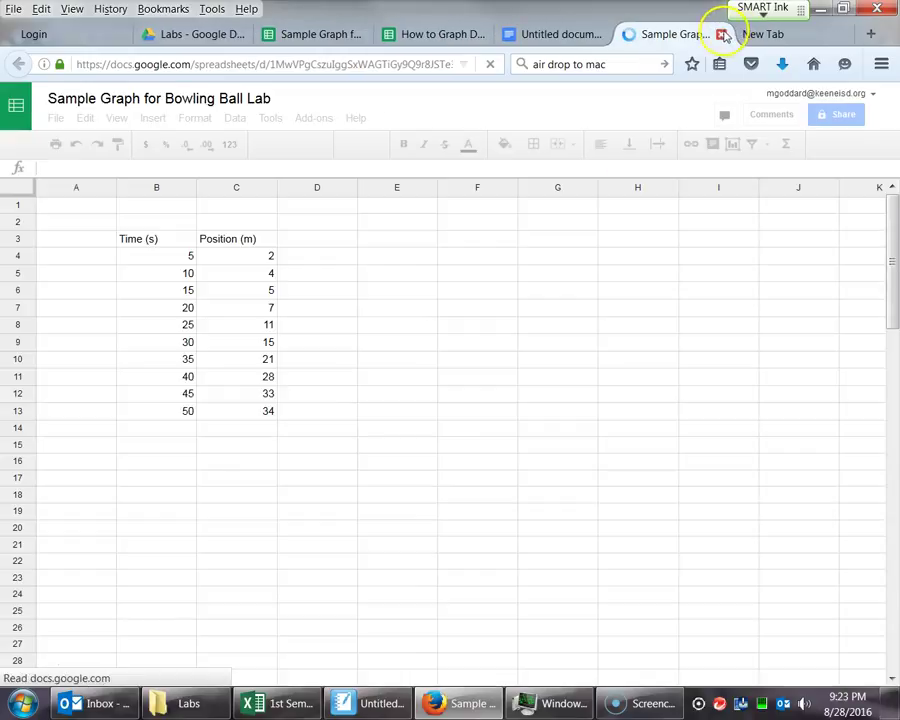
click(722, 36)
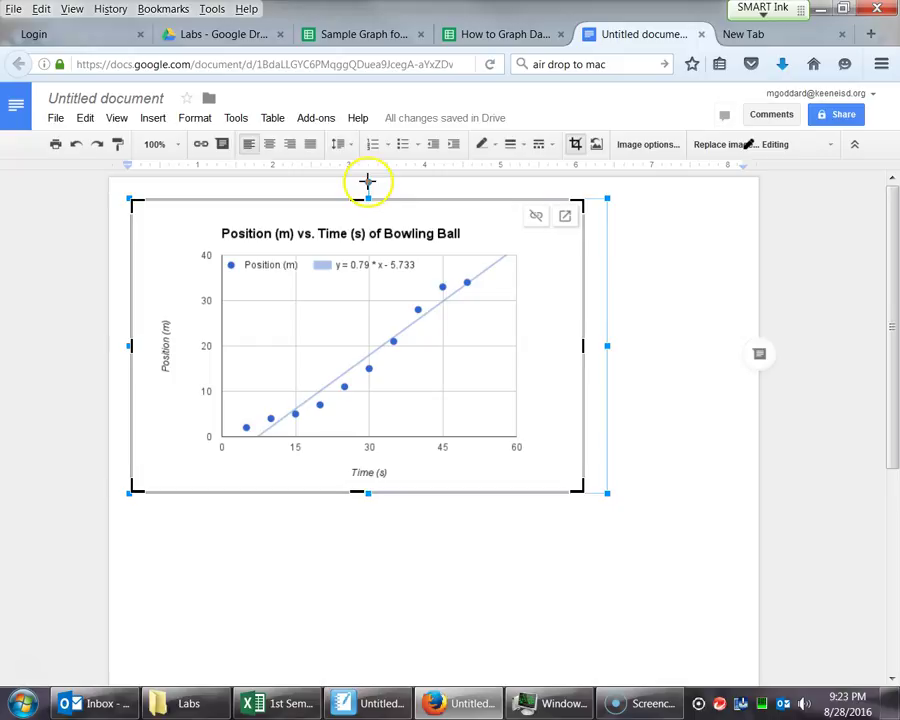
Step: Reset the chart's rotation to zero, then go back to the spreadsheet
mouse_move(382, 183)
mouse_down()
mouse_move(408, 187)
mouse_move(367, 190)
mouse_up()
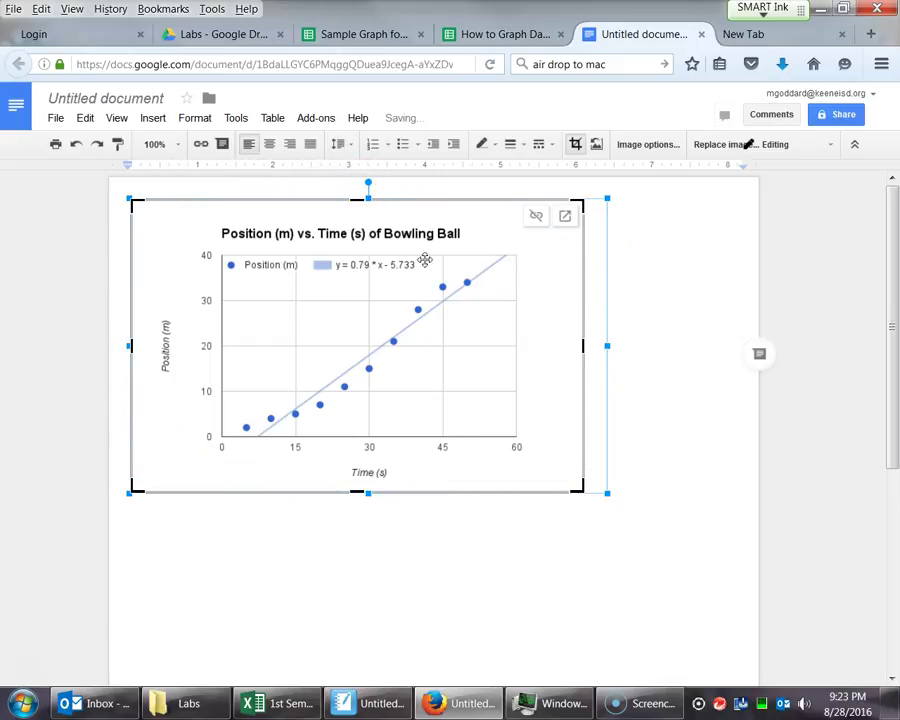
click(651, 266)
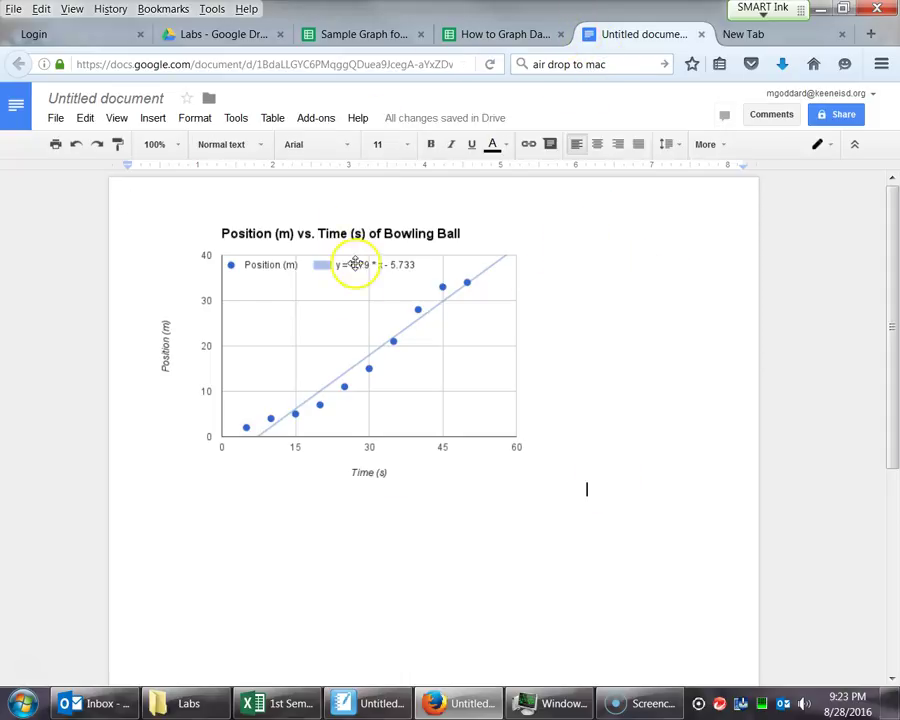
click(341, 35)
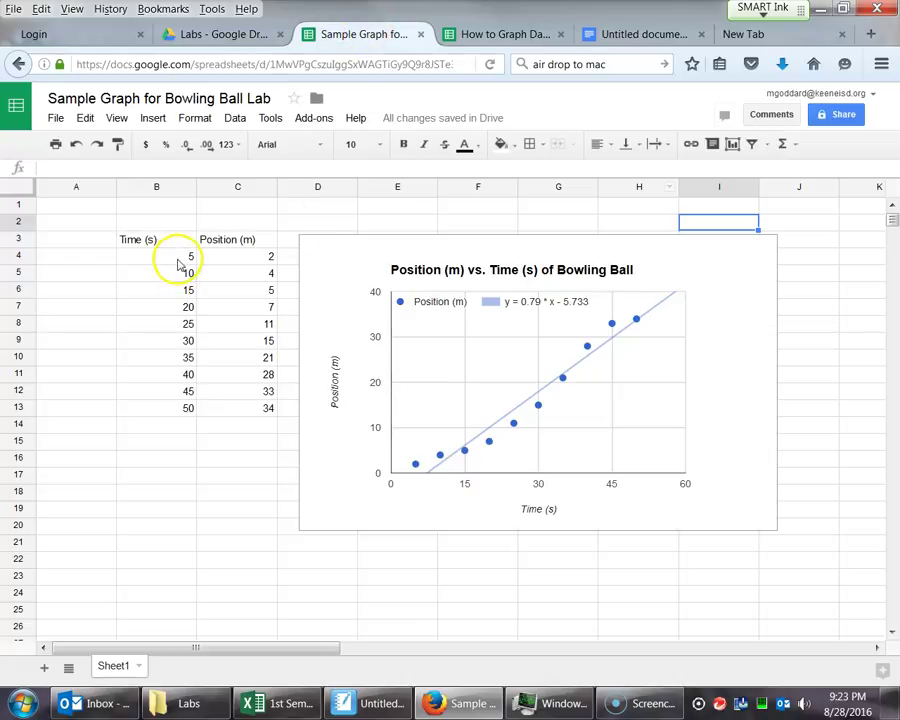
Step: Change the position at 5 s in cell C4 to 20
click(244, 256)
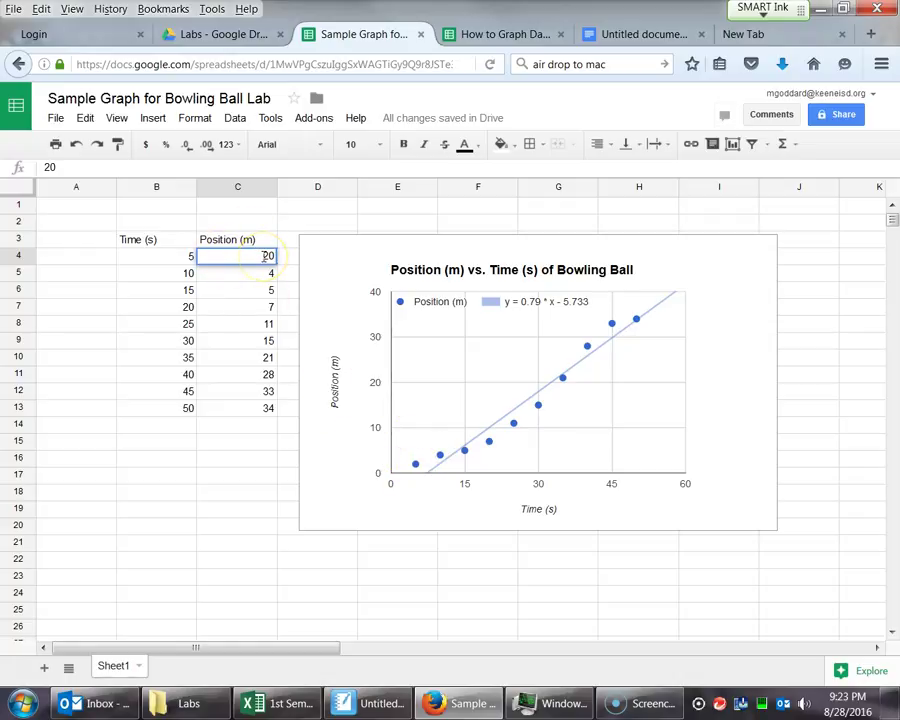
key(Return)
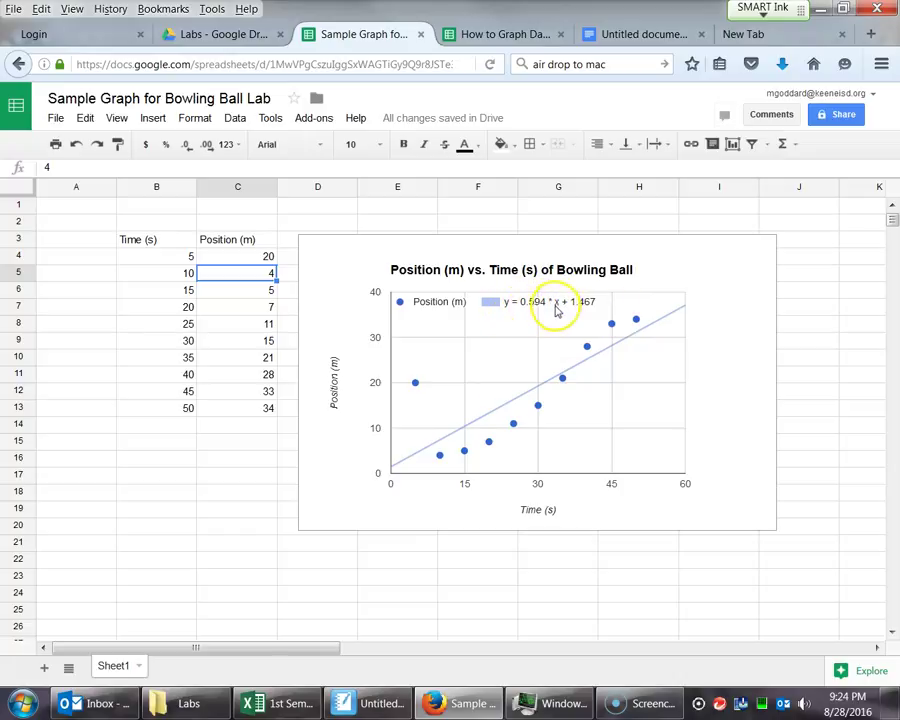
click(558, 221)
Step: Update the document's linked chart to show the y = 0.594 * x + 1.467 trendline
click(603, 38)
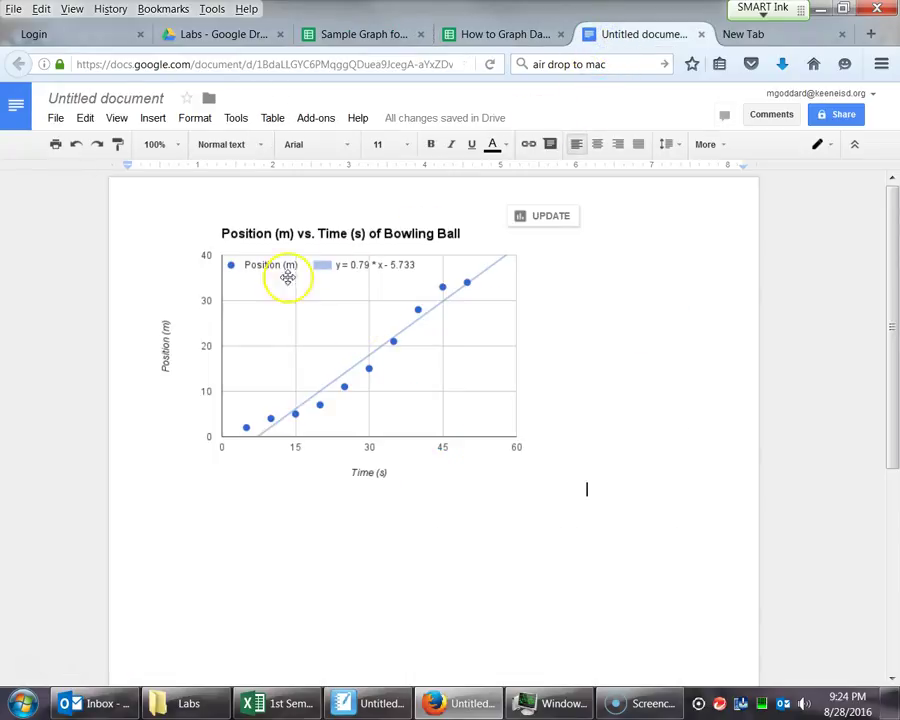
click(538, 220)
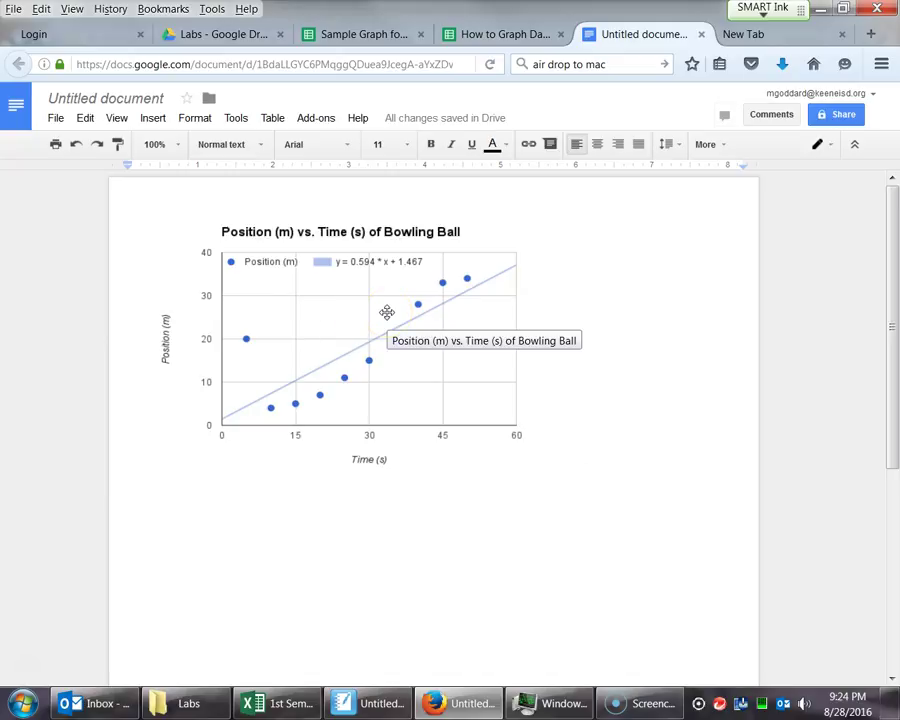
click(352, 30)
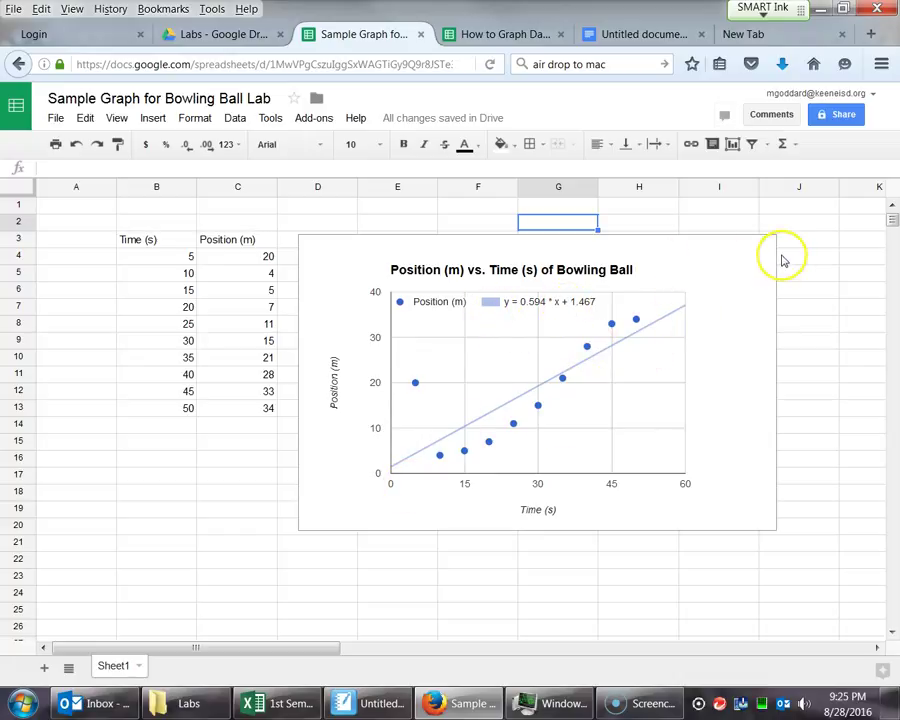
click(625, 35)
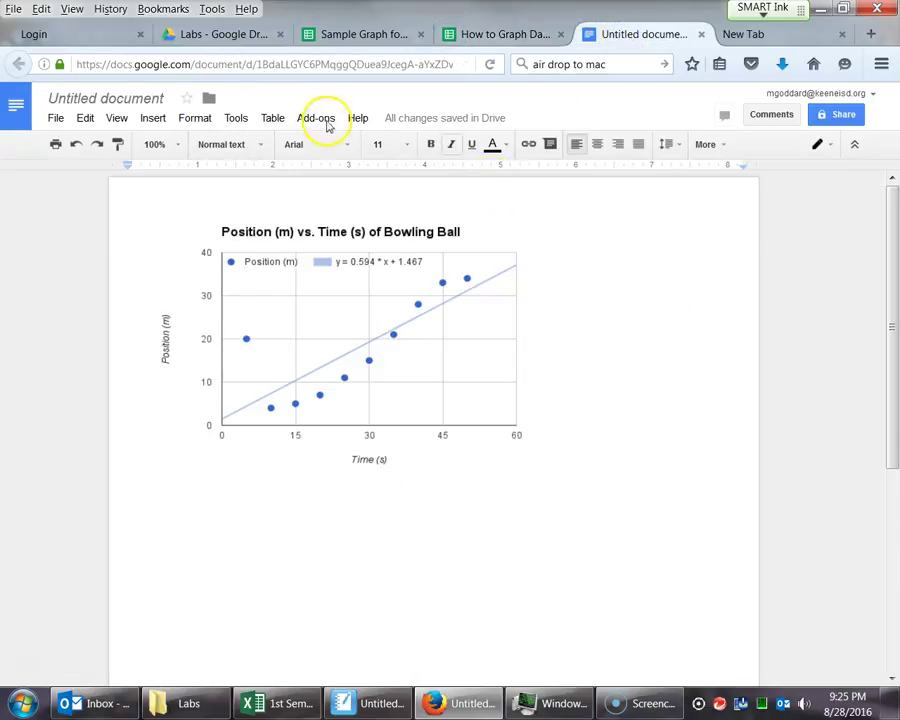
click(151, 119)
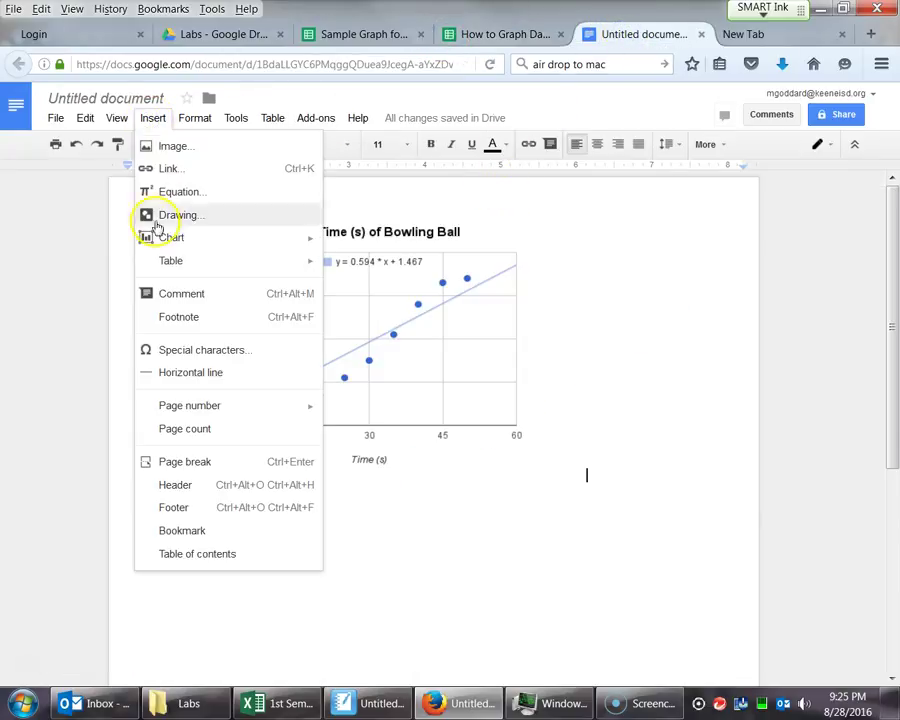
mouse_move(160, 237)
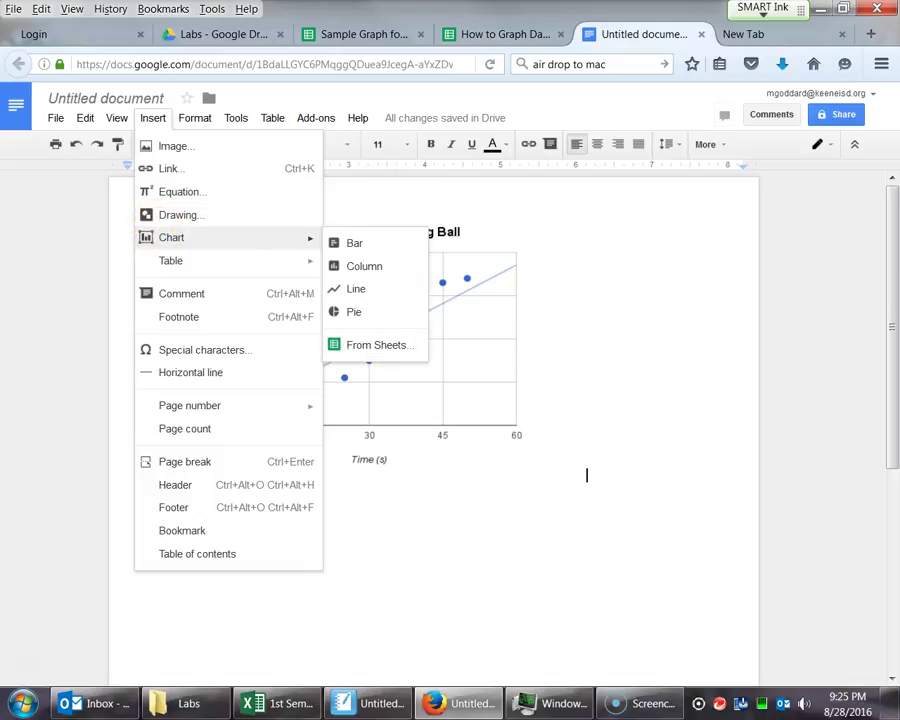
click(338, 35)
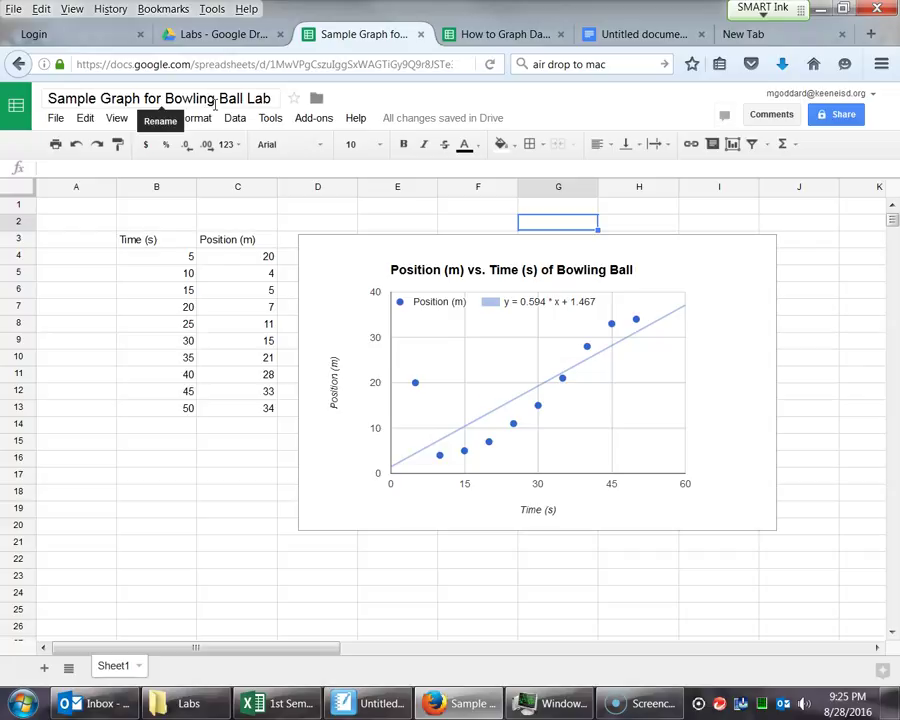
click(632, 40)
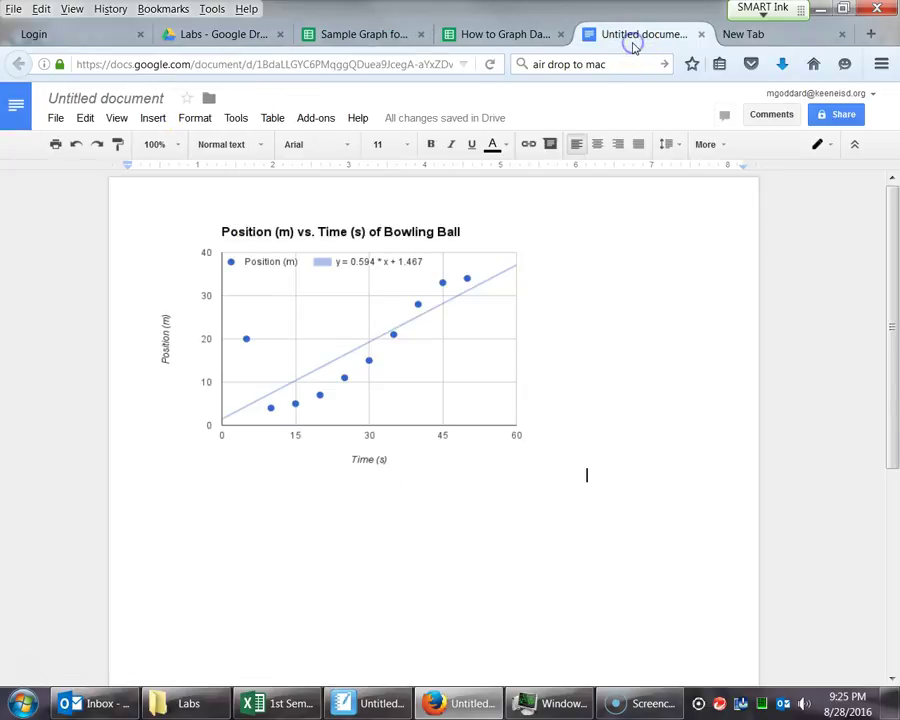